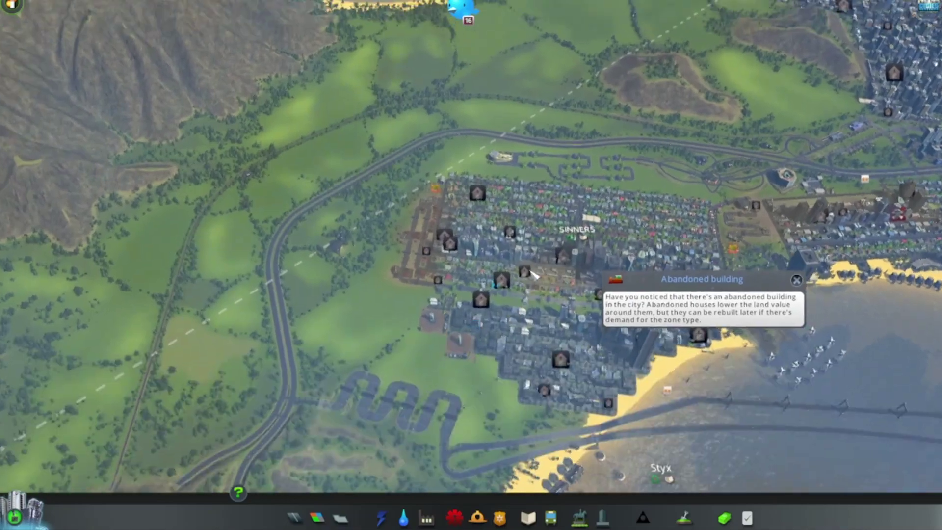
scroll(474, 274, "up", 8)
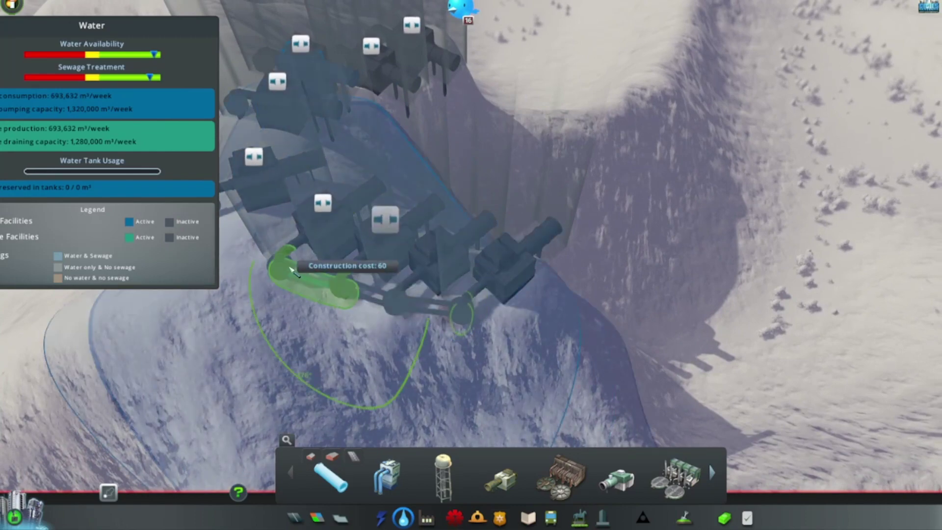
Extend a water pipe from the hillside water facilities toward the network
left_click_drag(293, 271, 433, 345)
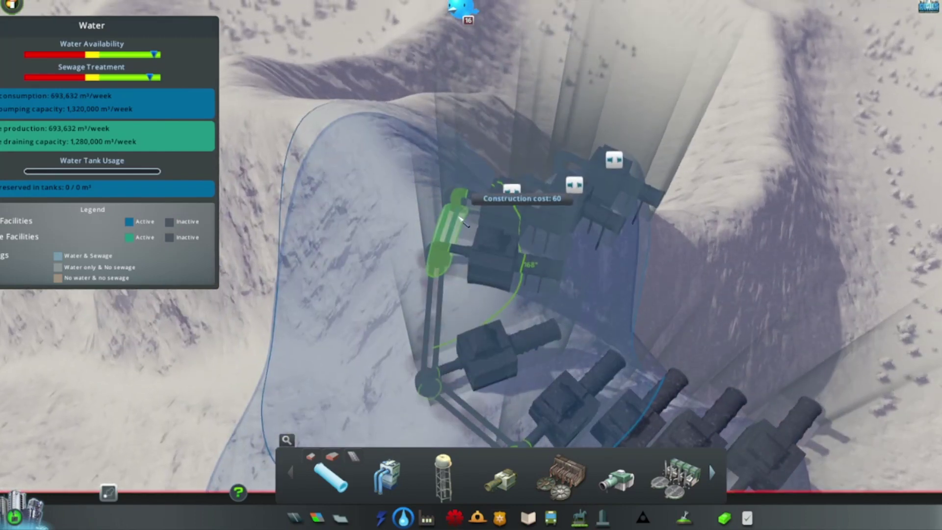
scroll(462, 221, "up", 2)
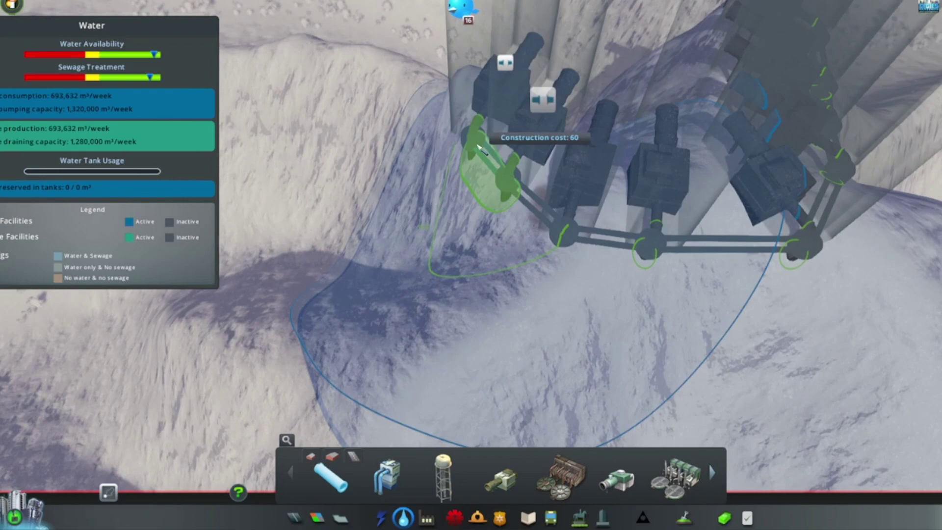
right_click(480, 147)
scroll(471, 266, "down", 5)
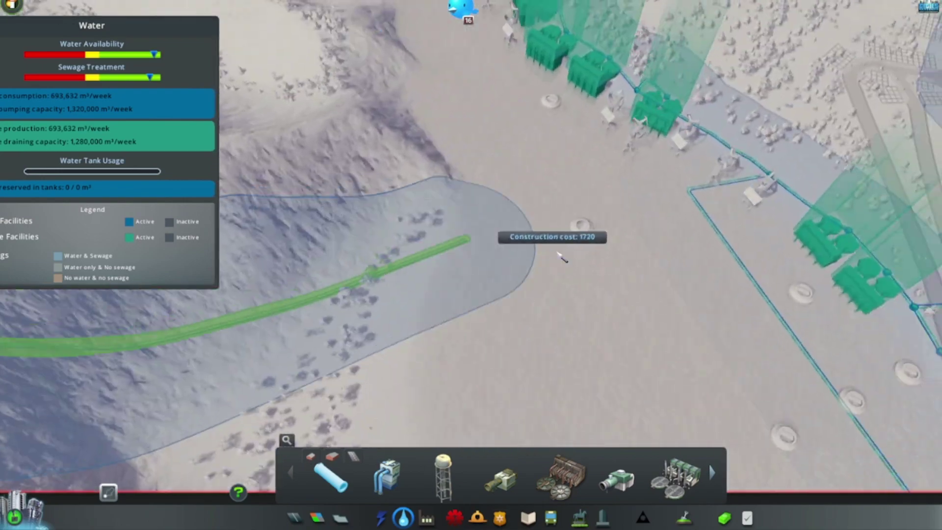
scroll(561, 256, "up", 2)
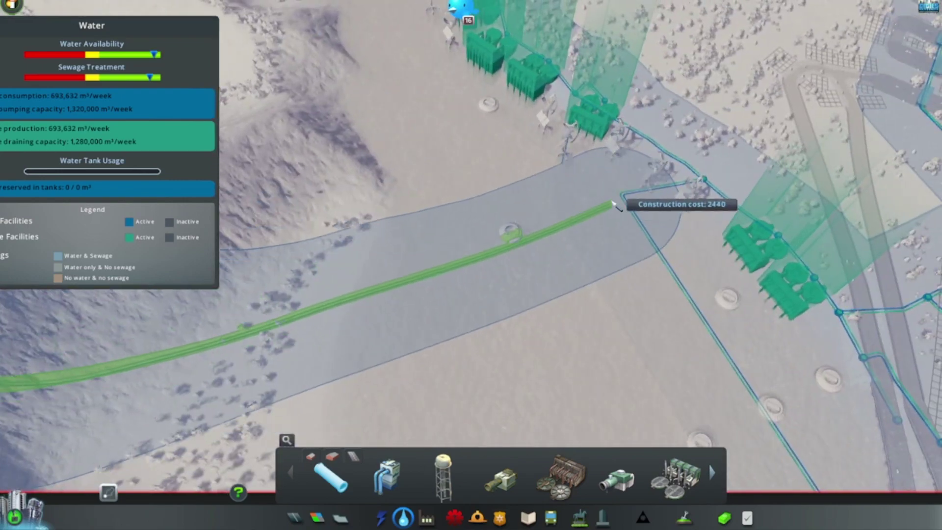
key("w")
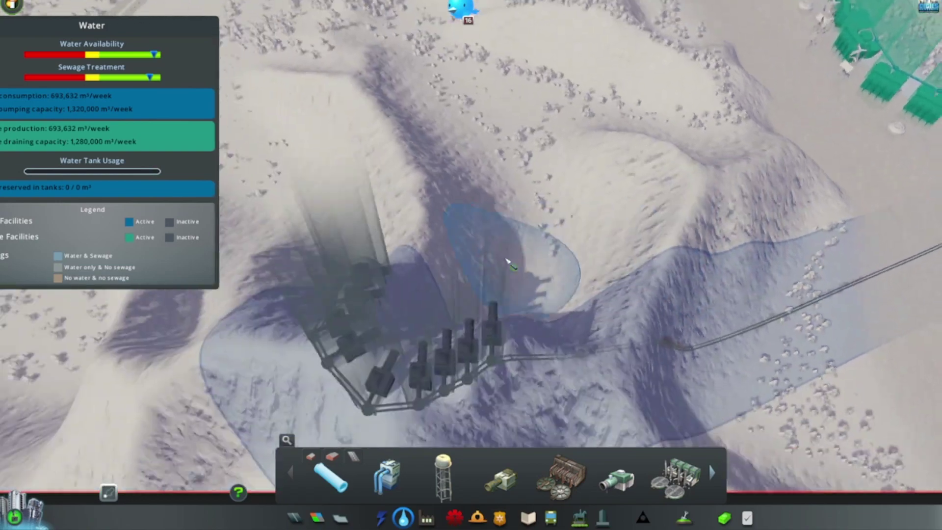
key("w")
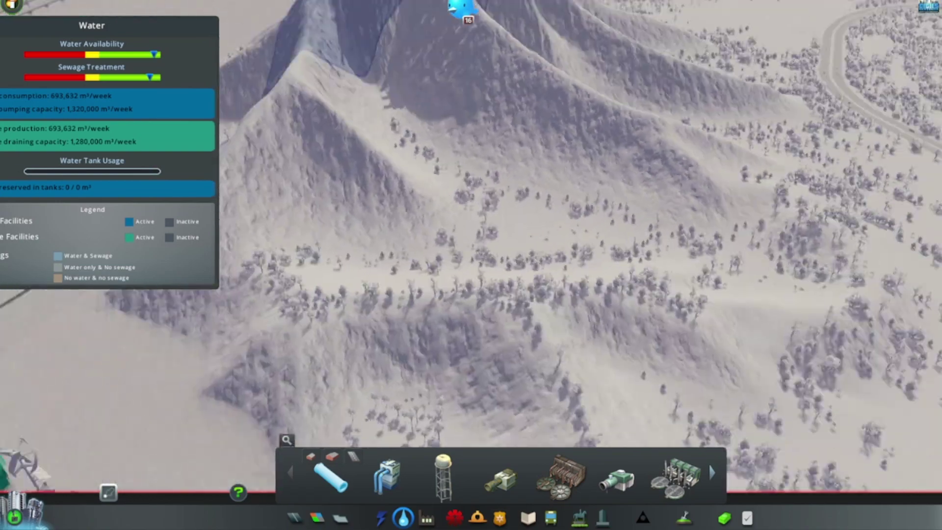
key("w")
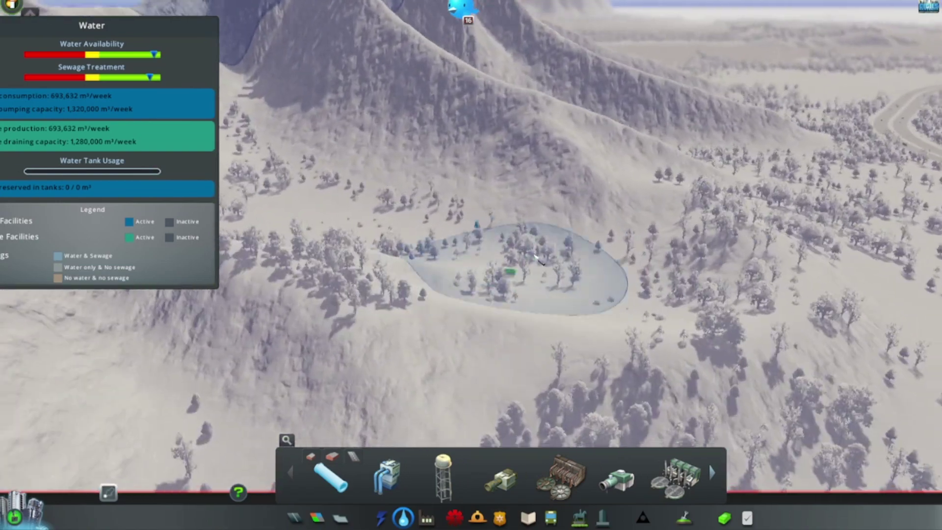
key("w")
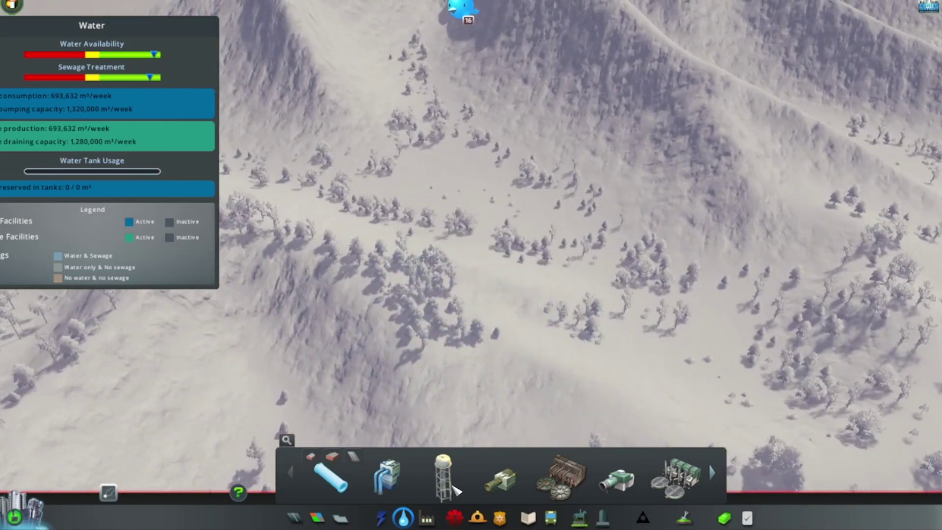
Reshape the grassy hill ridge with landscaping, then review the city's loans
left_click(724, 517)
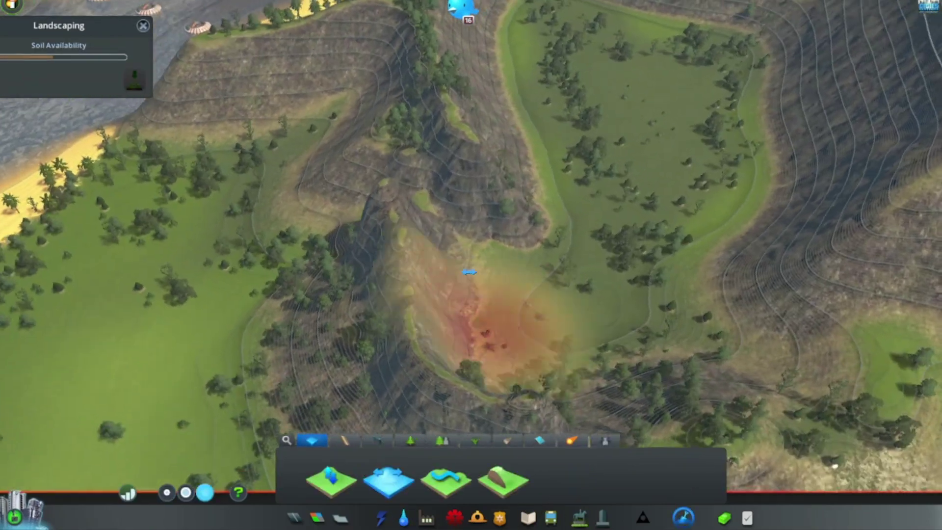
left_click_drag(471, 272, 459, 261)
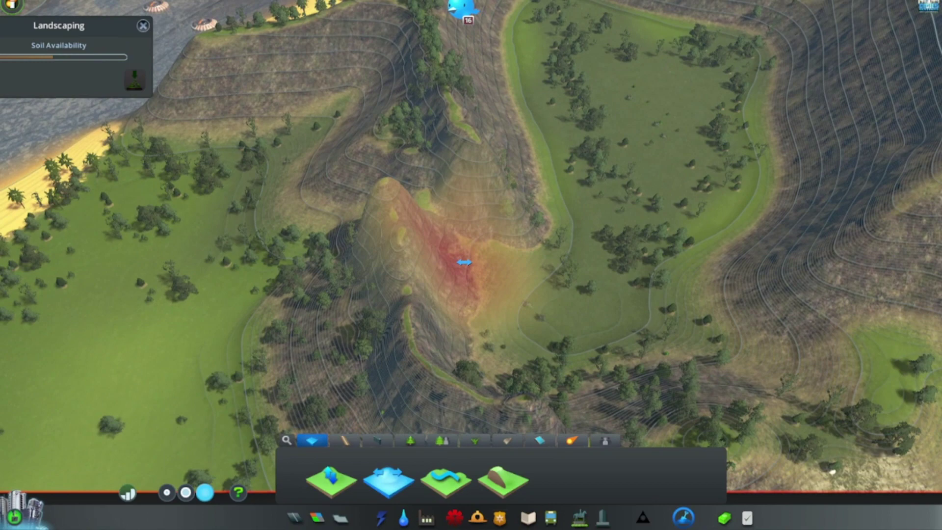
key("r")
left_click(726, 520)
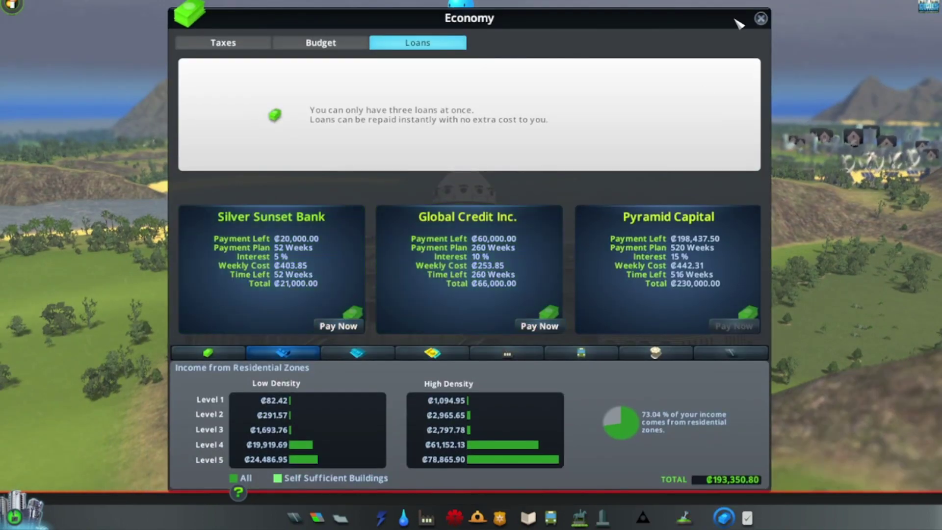
left_click(761, 19)
scroll(472, 278, "up", 5)
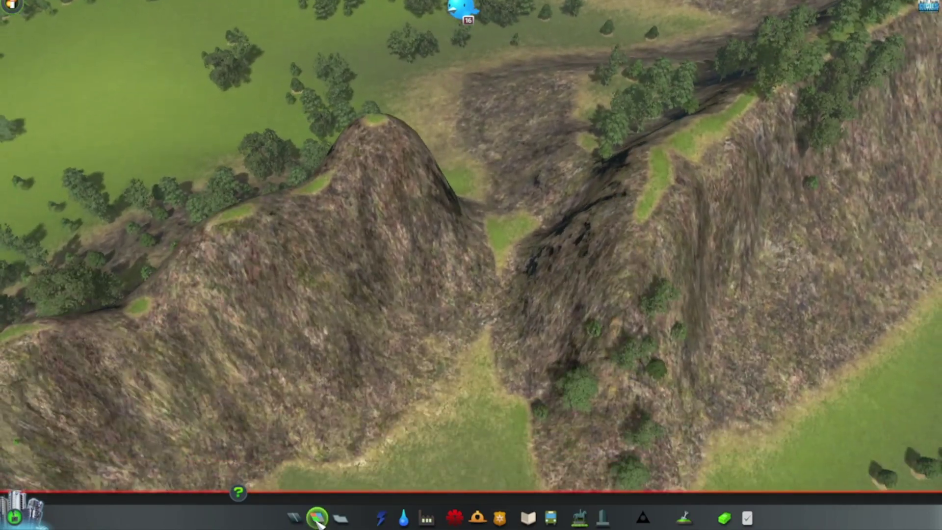
Cut down the bay's ridge with the landscaping brush so water floods the intakes
left_click(317, 517)
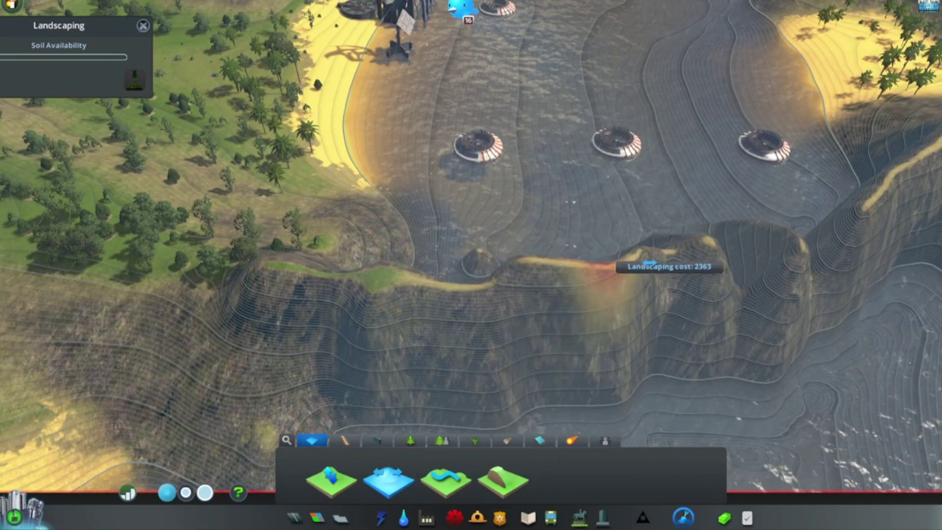
mouse_move(649, 263)
left_mouse_down()
mouse_move(771, 243)
mouse_move(471, 265)
left_mouse_up()
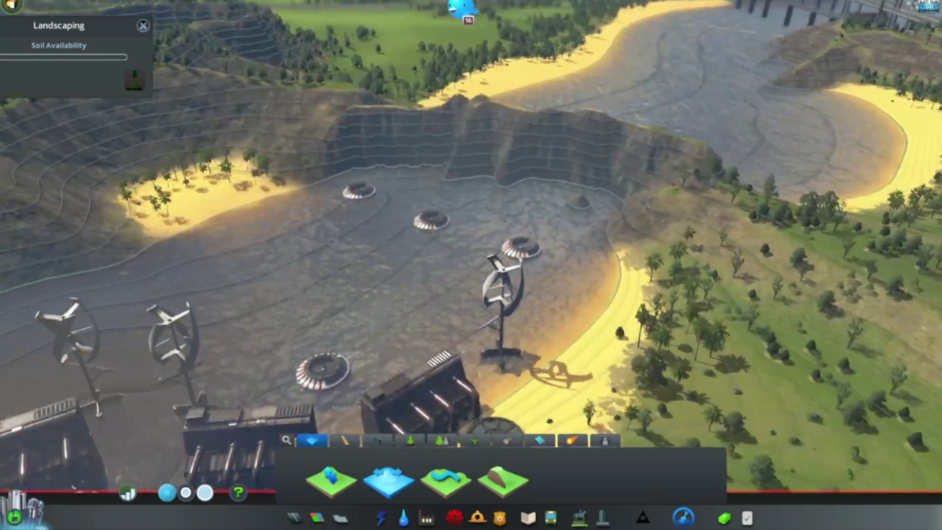
key("a")
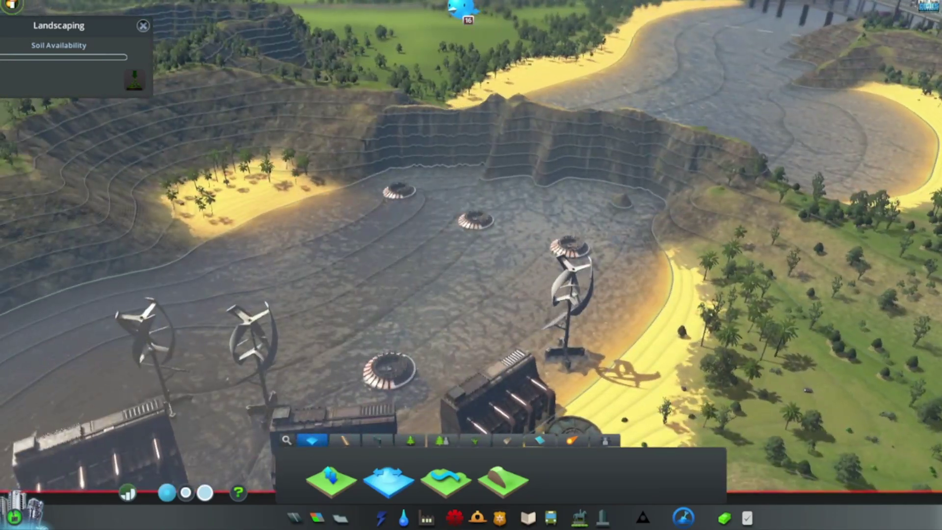
key("e")
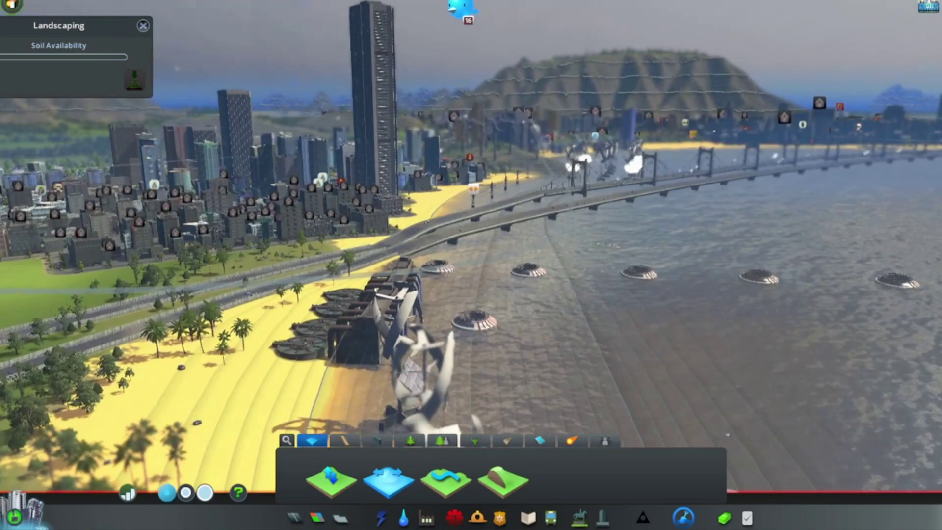
left_click_drag(472, 369, 472, 222)
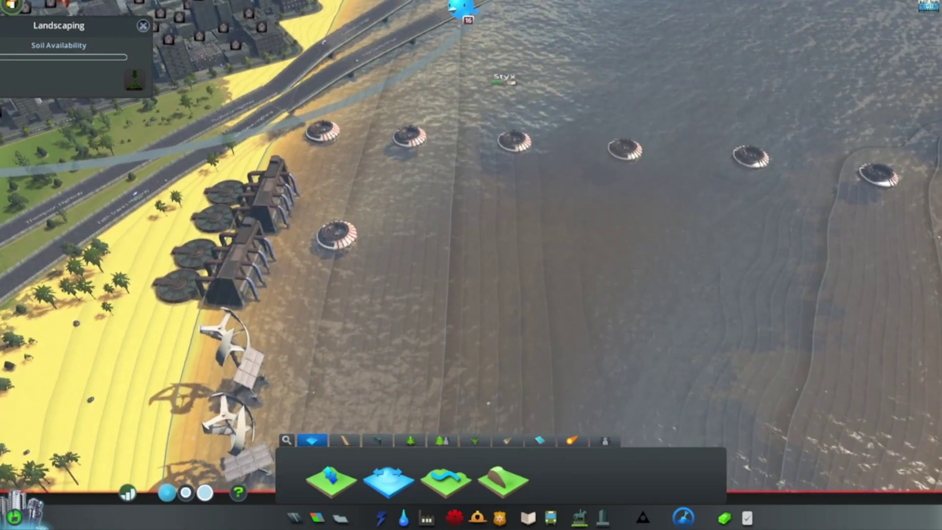
Bulldoze the bay's water intakes and the shore structure
left_click(331, 300)
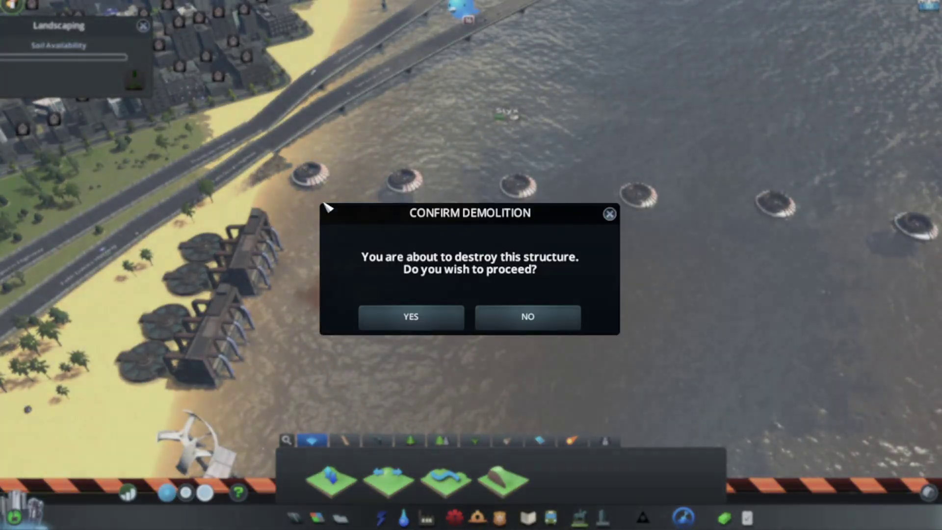
left_click(404, 183)
left_click(473, 219)
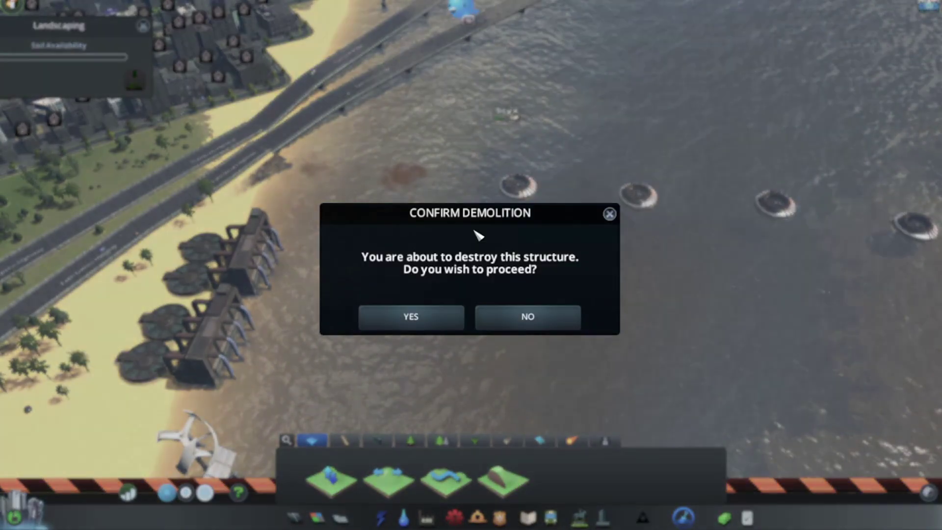
left_click(638, 195)
left_click(412, 315)
left_click(776, 204)
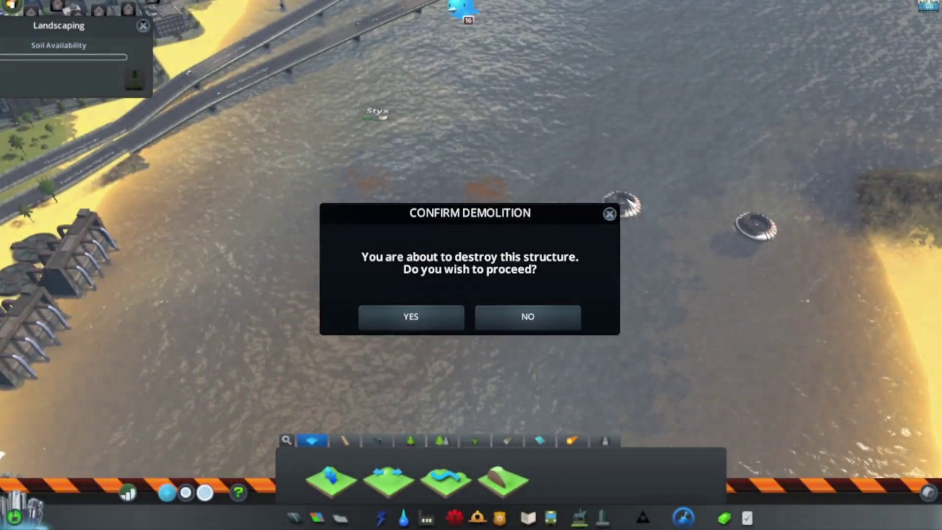
left_click(412, 316)
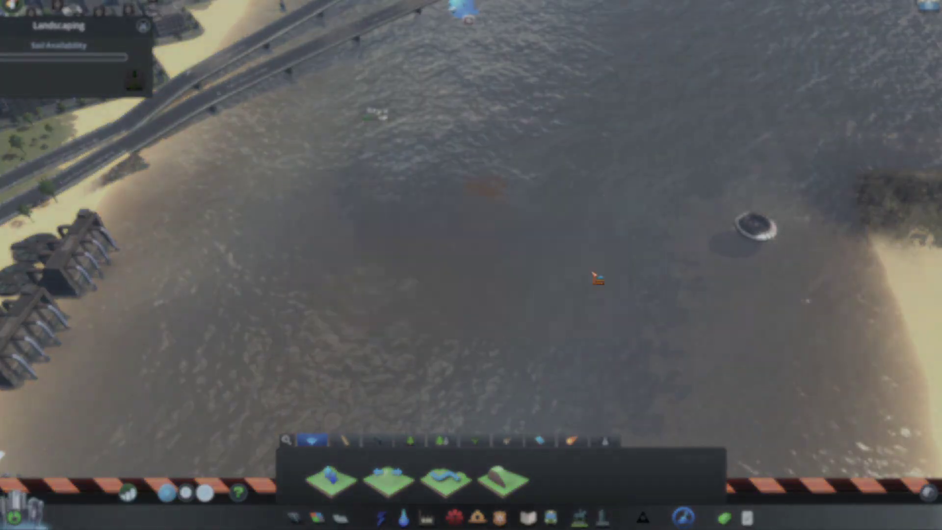
left_click(754, 227)
left_click(501, 316)
left_click(323, 324)
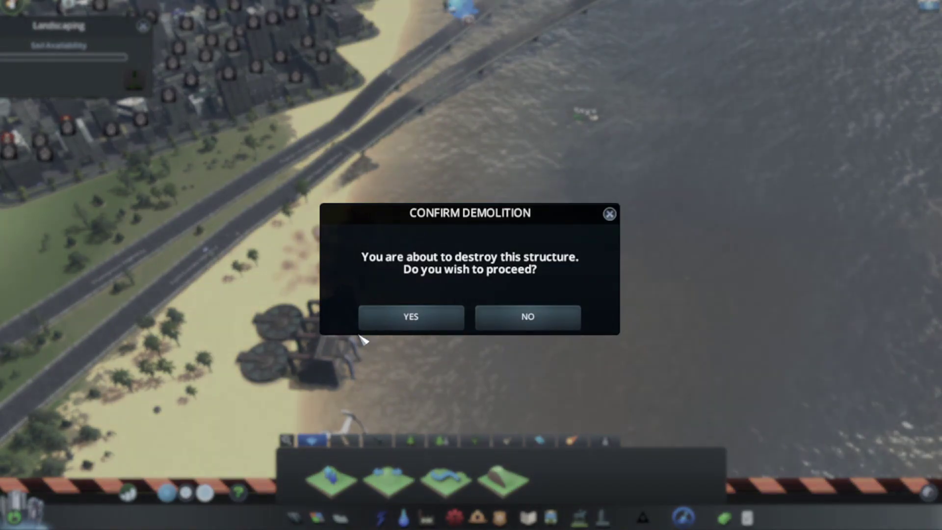
left_click(403, 324)
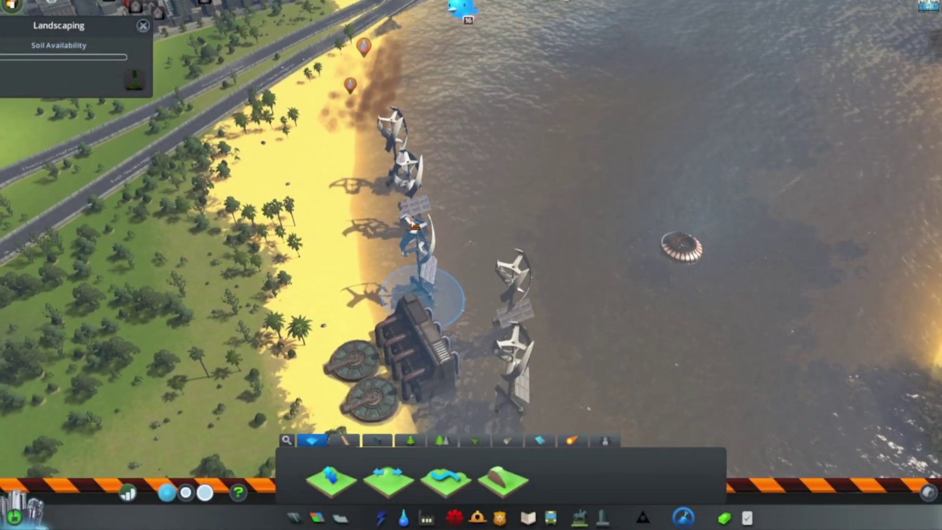
Bulldoze the shoreline pumping stations
key("q")
left_click(424, 317)
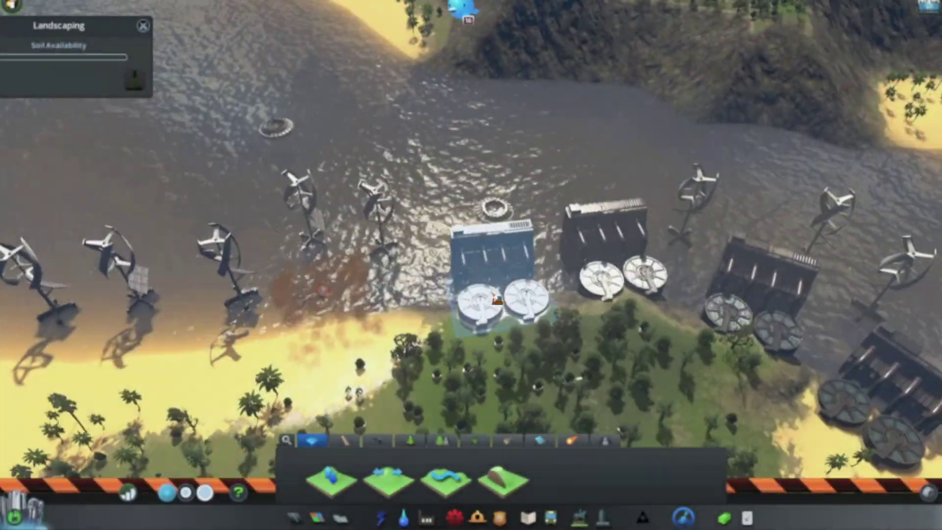
left_click(458, 248)
left_click(390, 320)
left_click(505, 222)
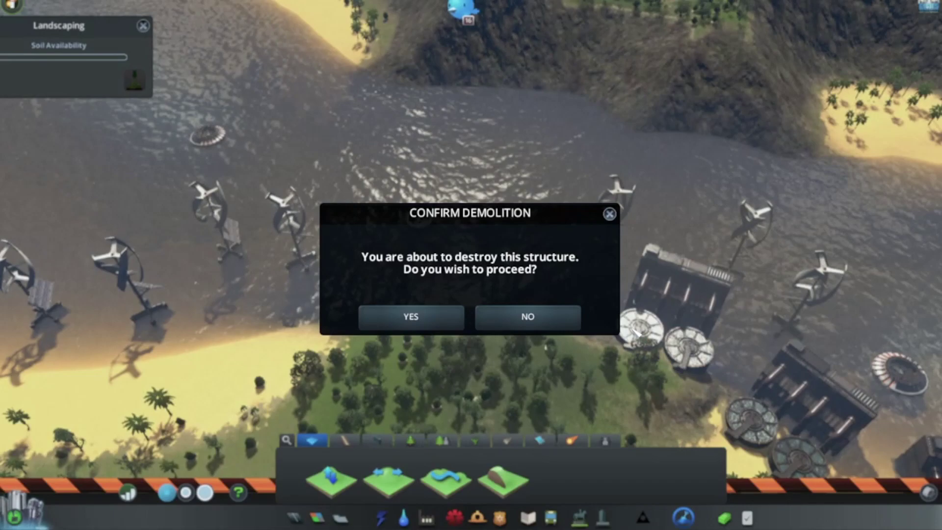
left_click(411, 317)
left_click(472, 287)
left_click(412, 317)
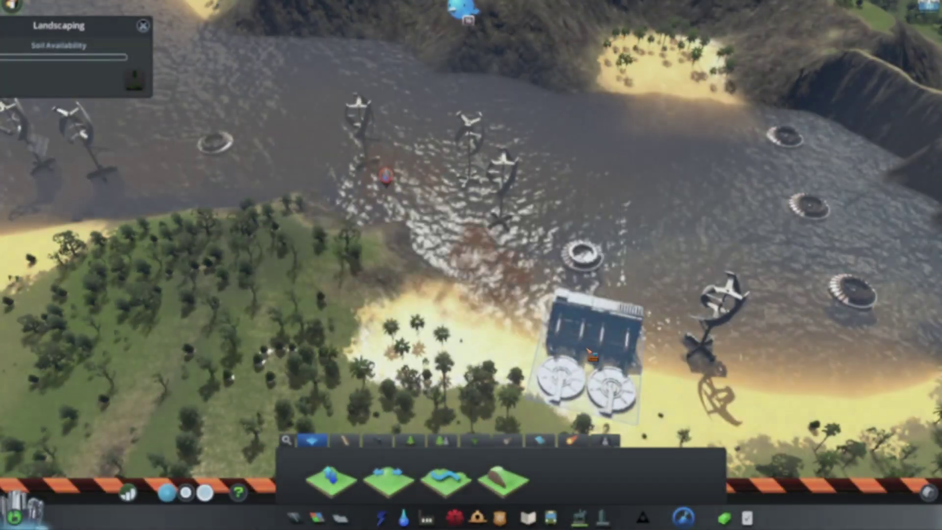
left_click(593, 357)
left_click(423, 317)
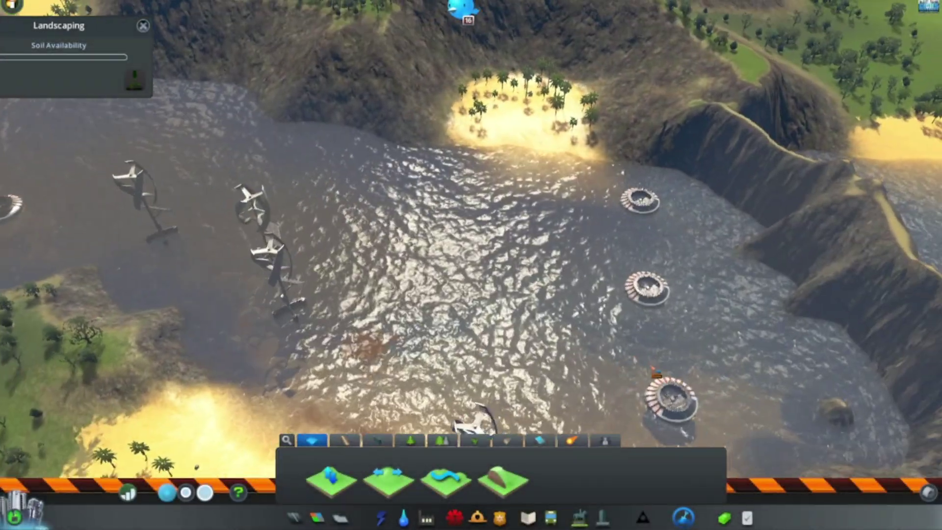
Bulldoze the round water structures and remaining buildings near the river
left_click(670, 397)
left_click(421, 320)
left_click(648, 287)
left_click(421, 319)
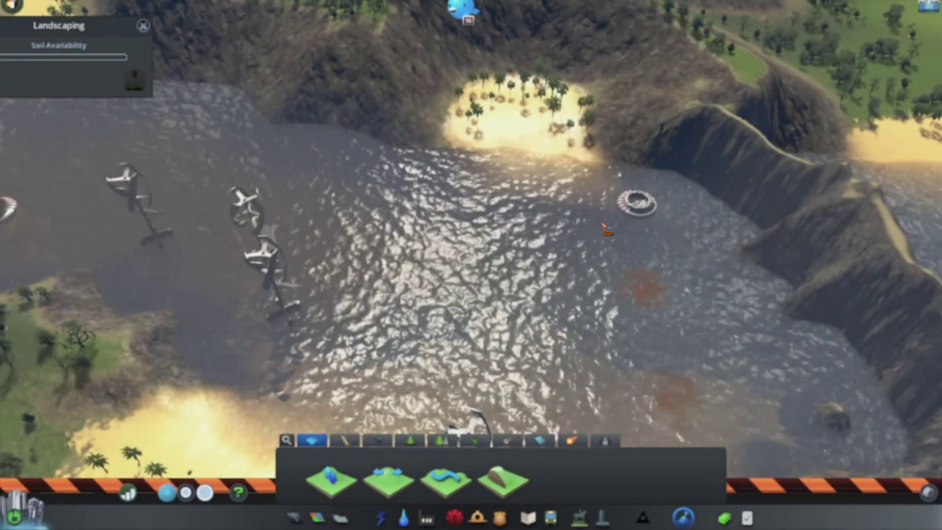
left_click(636, 202)
left_click(421, 317)
left_click(368, 280)
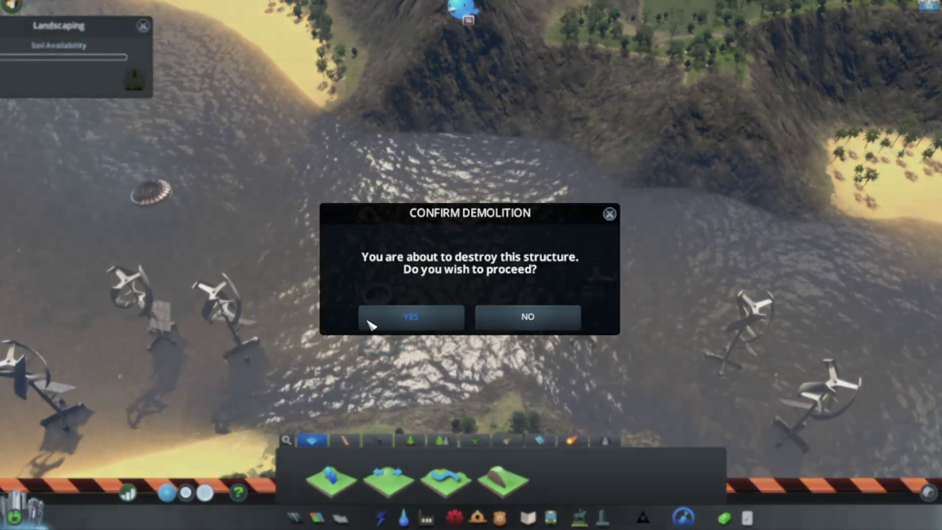
left_click(411, 316)
left_click(369, 266)
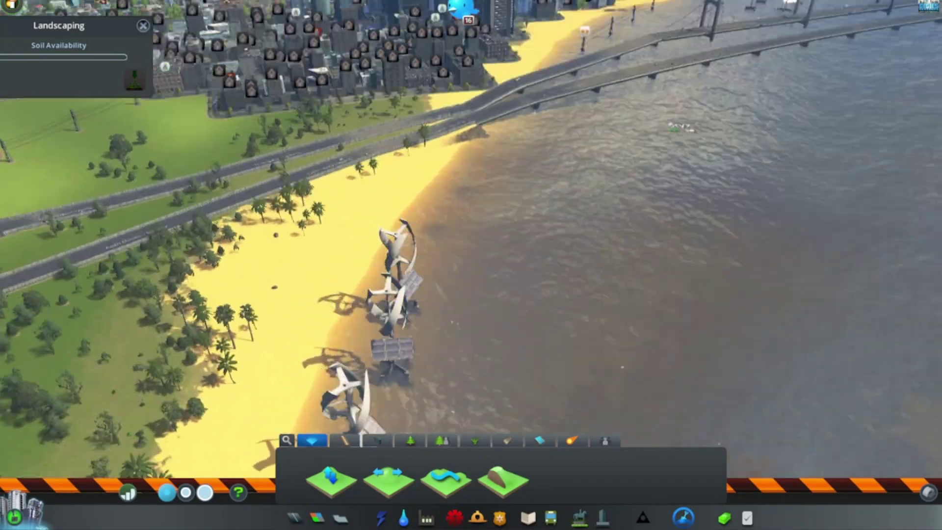
scroll(471, 266, "down", 5)
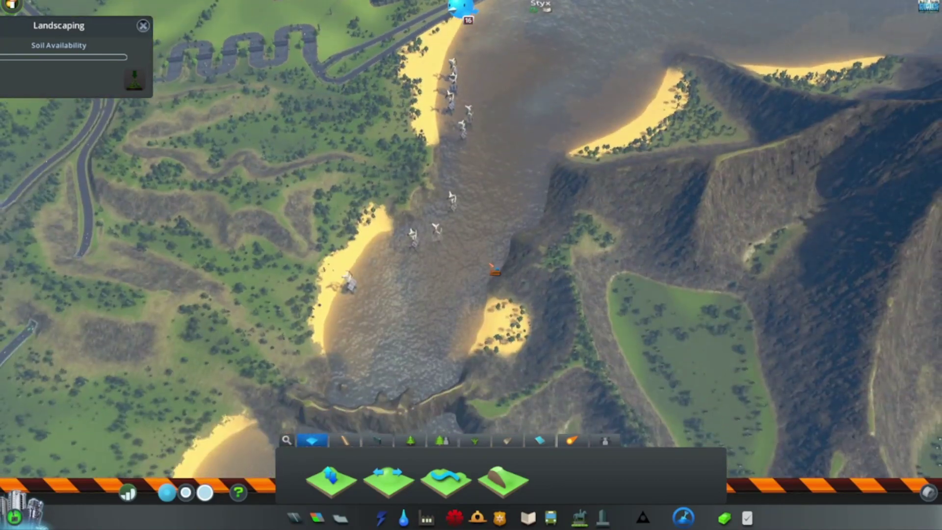
key("d")
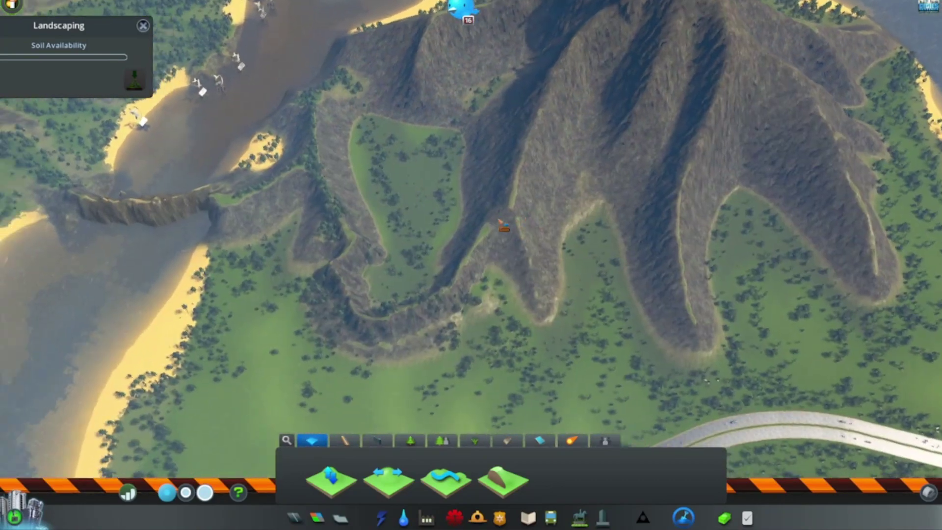
scroll(503, 225, "up", 6)
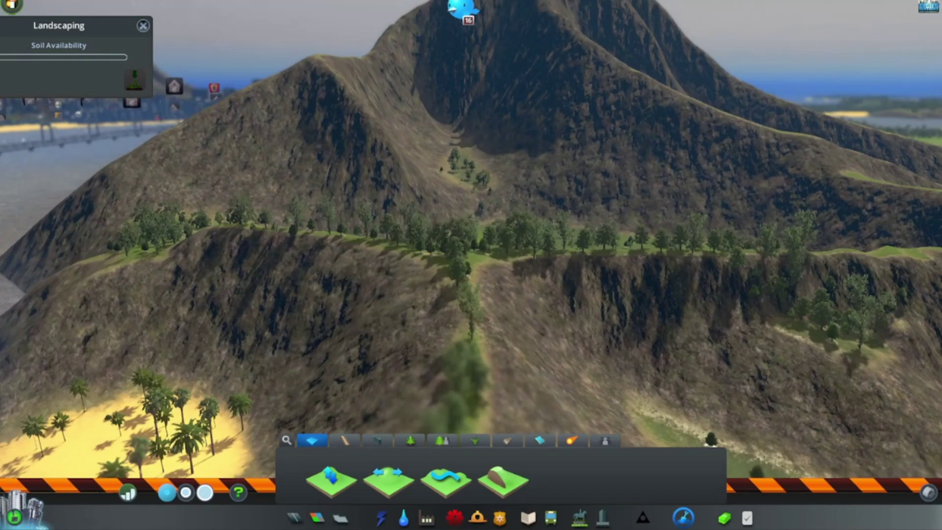
scroll(471, 266, "down", 4)
key("q")
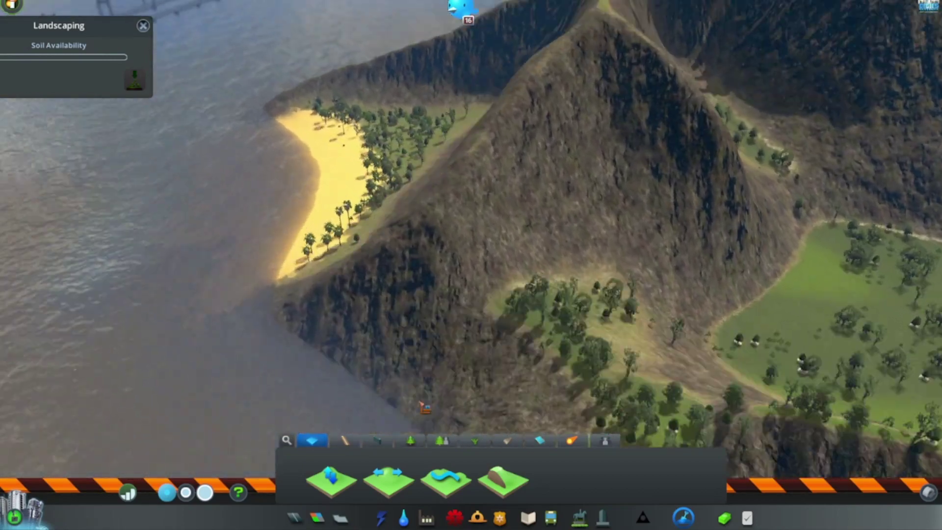
Inspect the mountaintop pumps in the water overview, then show the electricity overview
left_click(403, 518)
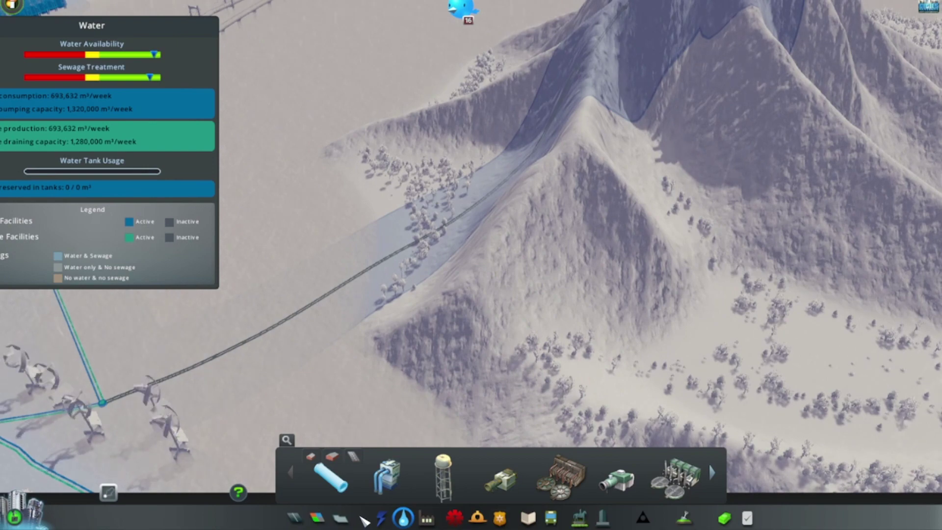
key("q")
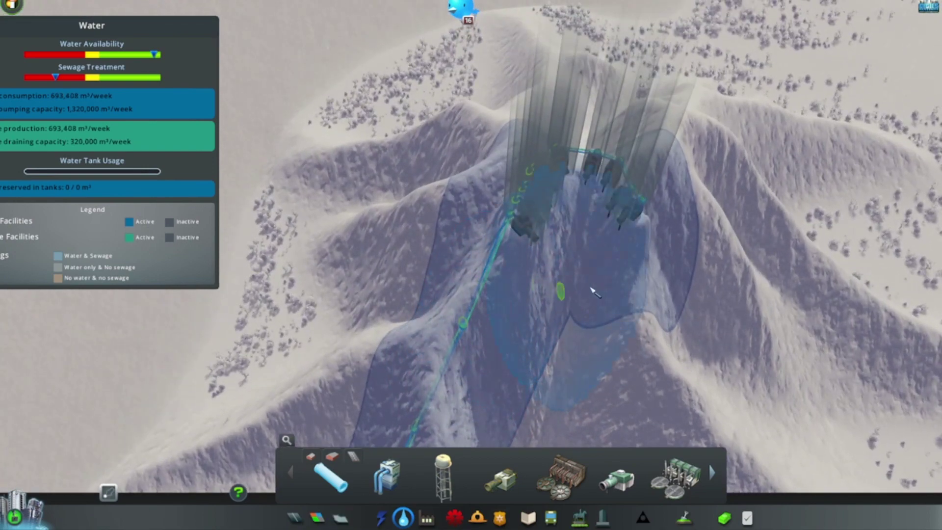
scroll(598, 370, "up", 5)
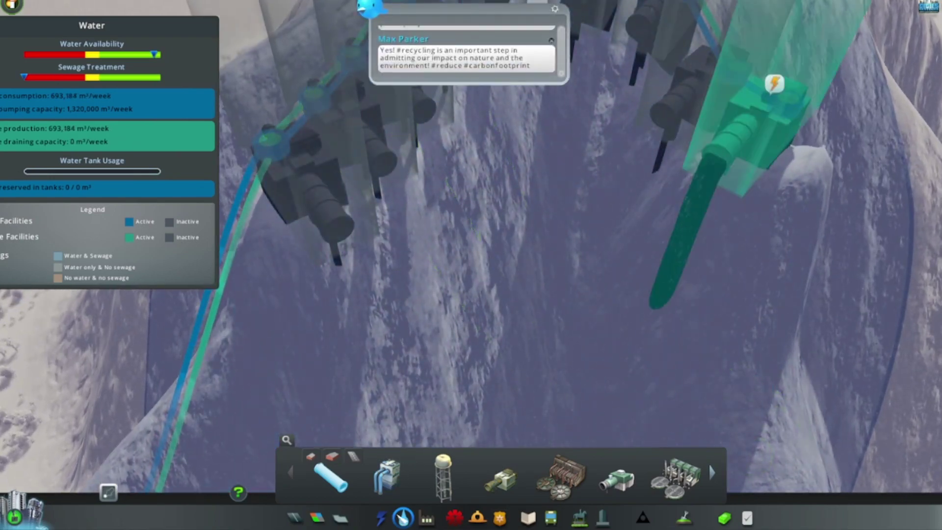
key("Escape")
key("f")
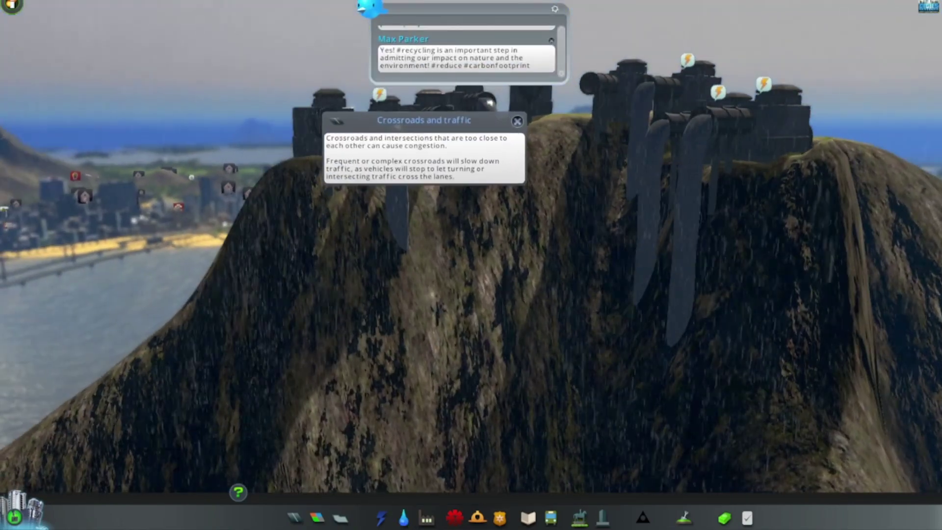
left_click_drag(471, 295, 454, 267)
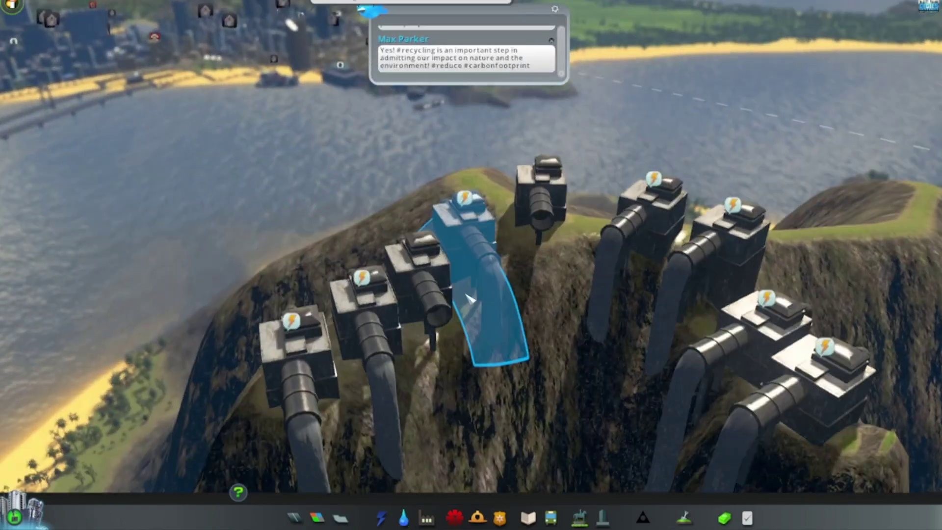
left_click(380, 518)
Build a wind turbine on the mountain summit and view a drain pipe's details
left_click(389, 475)
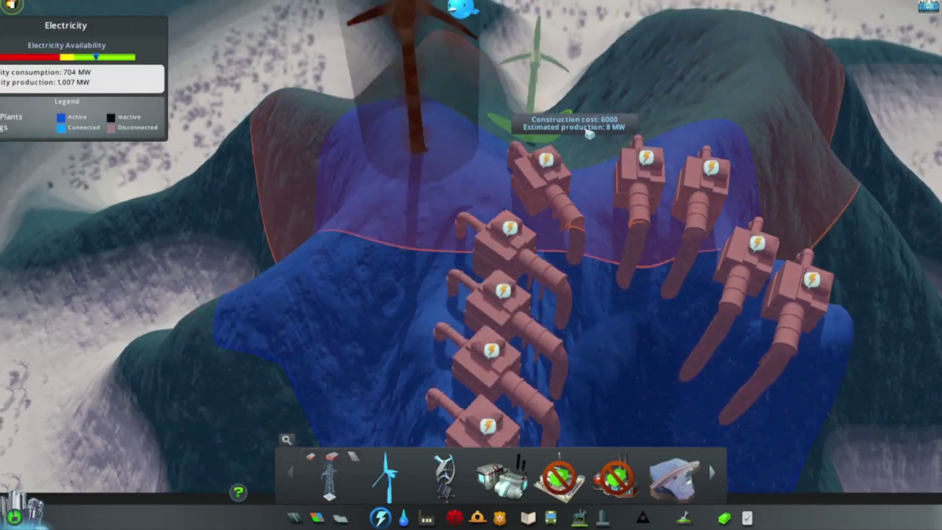
scroll(589, 131, "down", 2)
left_click(558, 194)
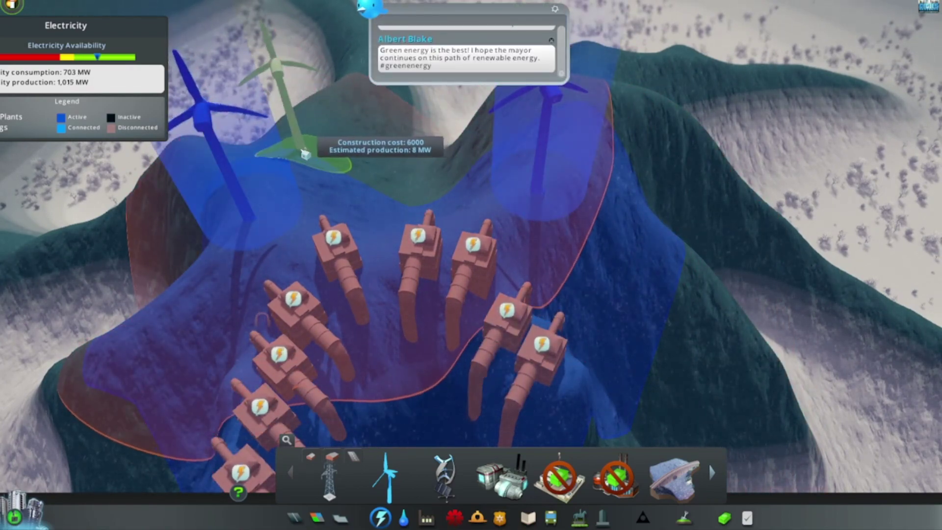
key("Escape")
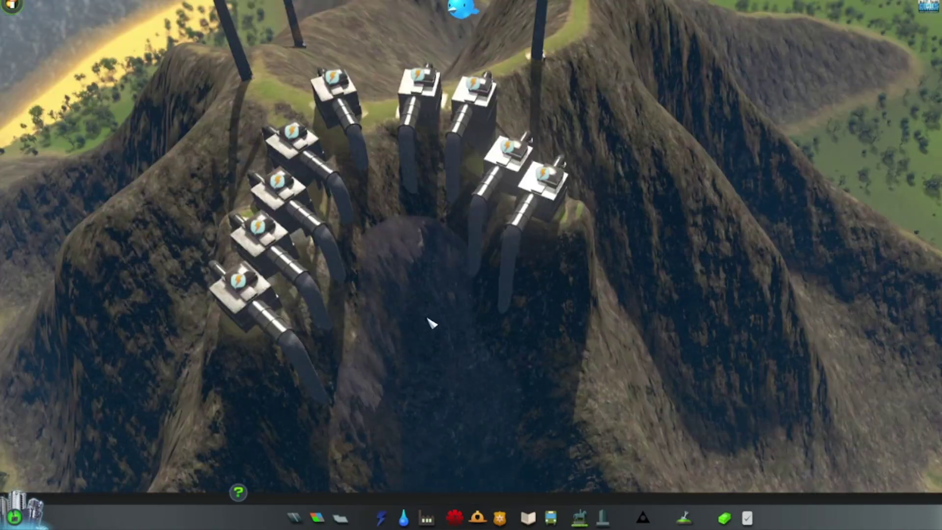
right_click(427, 295)
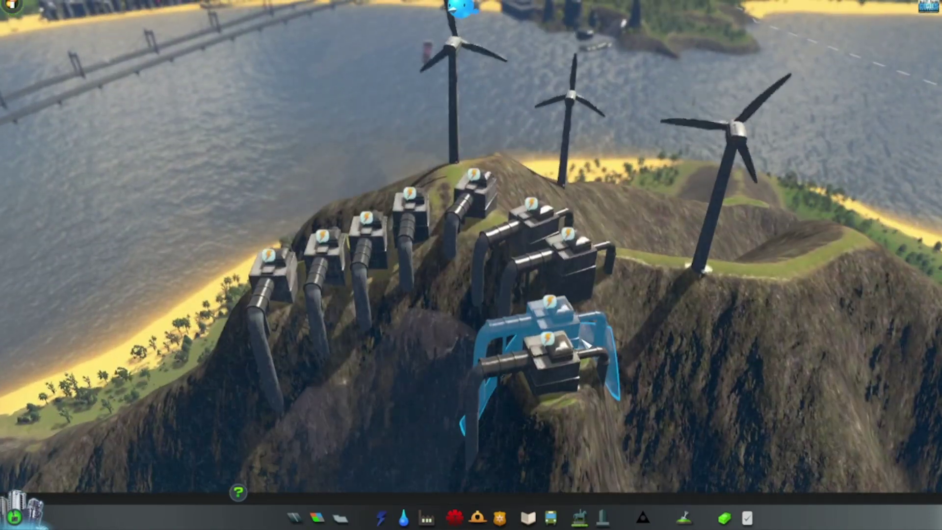
left_click(586, 346)
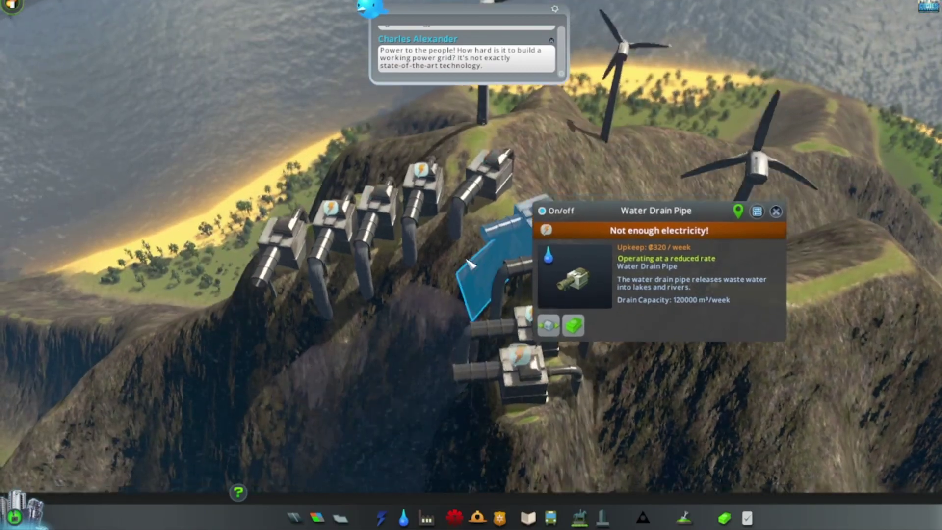
Close the drain pipe details and orbit to the ships wedged against the bay cliff
left_click(633, 280)
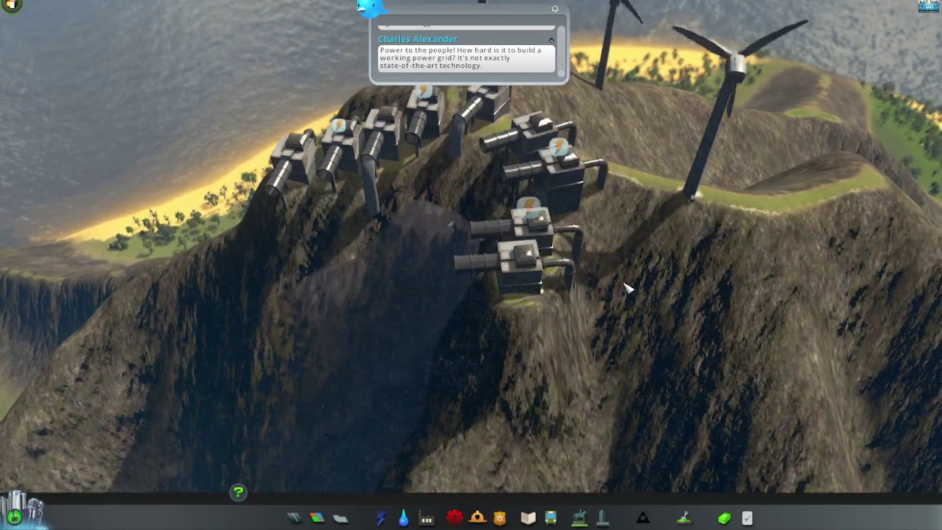
scroll(591, 282, "up", 3)
scroll(591, 282, "down", 3)
right_click(493, 274)
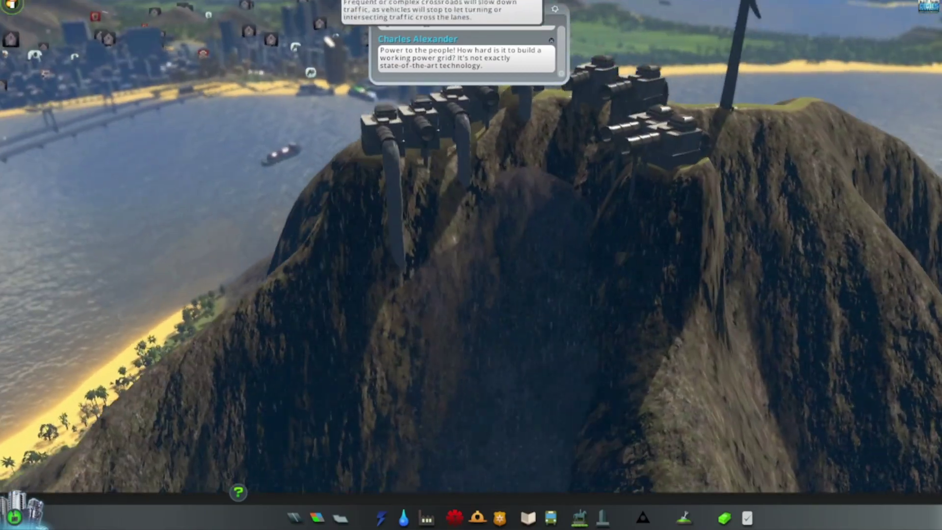
scroll(493, 274, "up", 5)
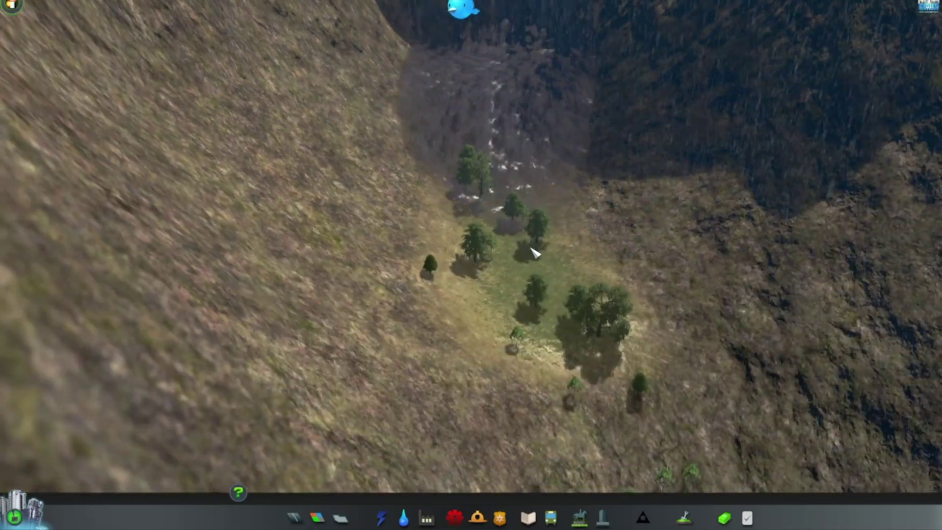
right_click(535, 254)
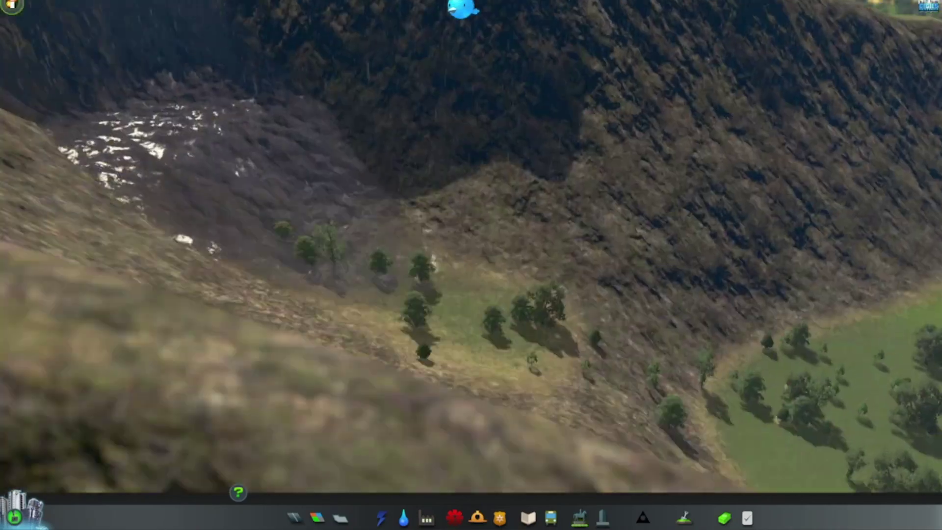
right_click(470, 276)
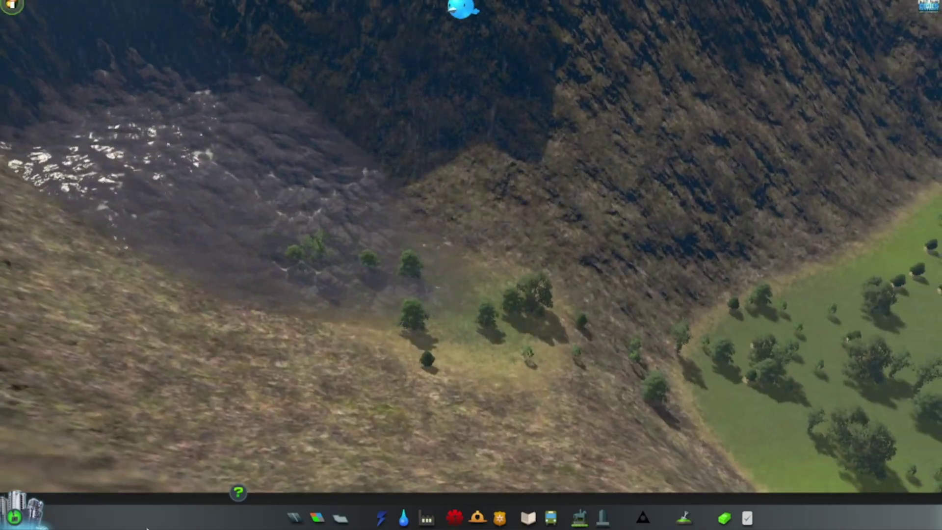
scroll(391, 312, "down", 5)
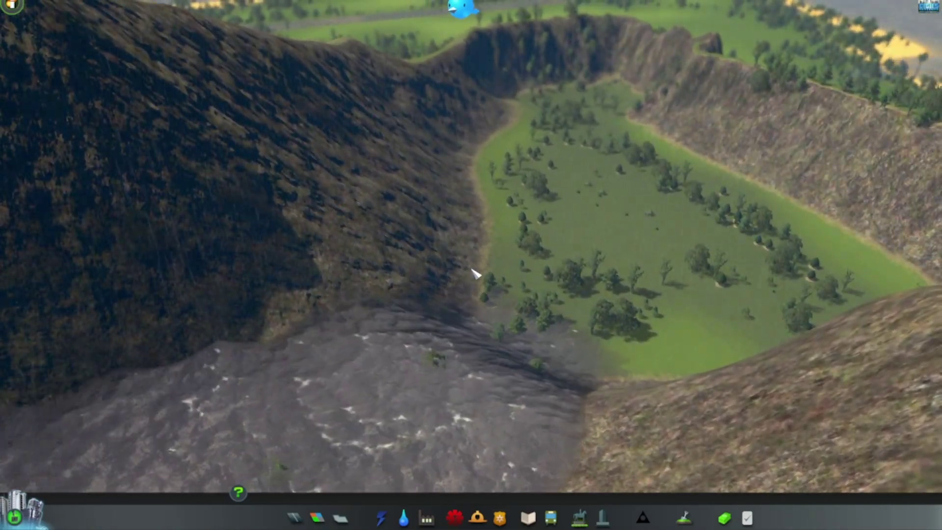
right_click(475, 274)
scroll(473, 275, "down", 6)
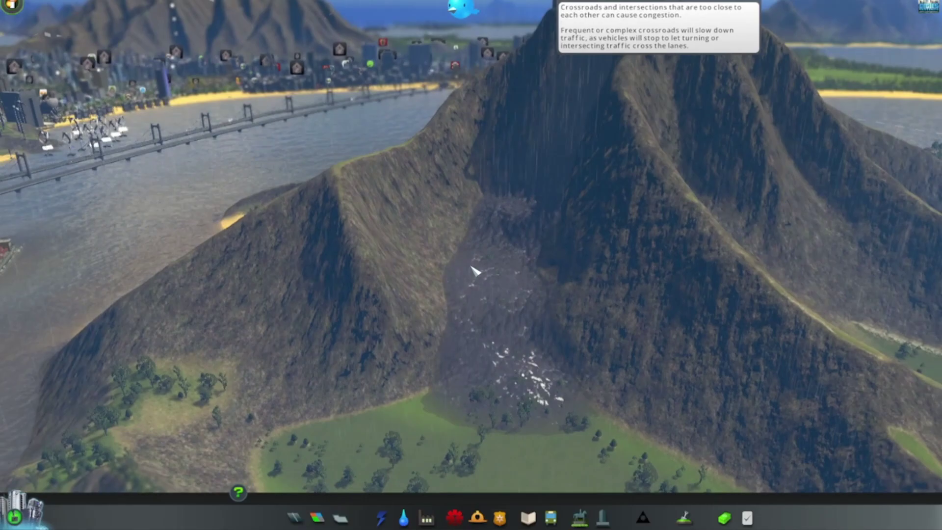
scroll(476, 273, "up", 6)
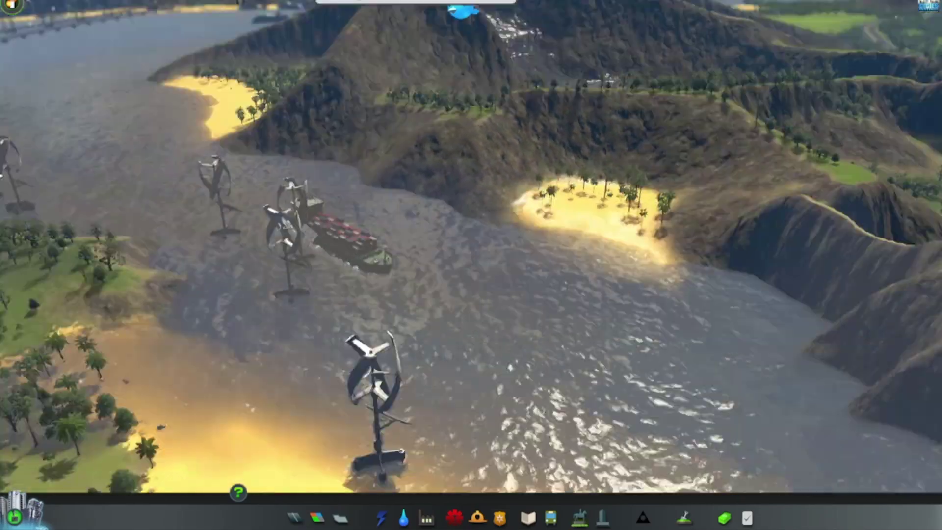
right_click(472, 273)
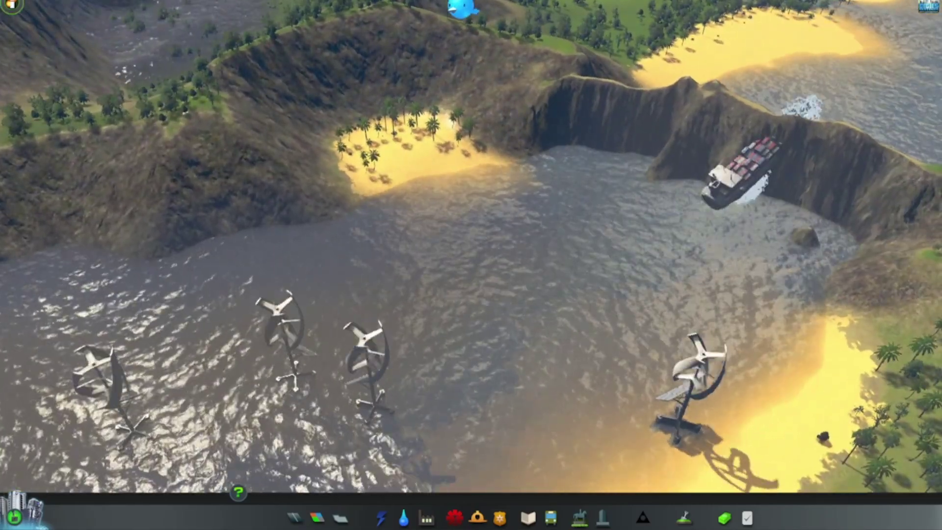
left_click_drag(473, 274, 423, 259)
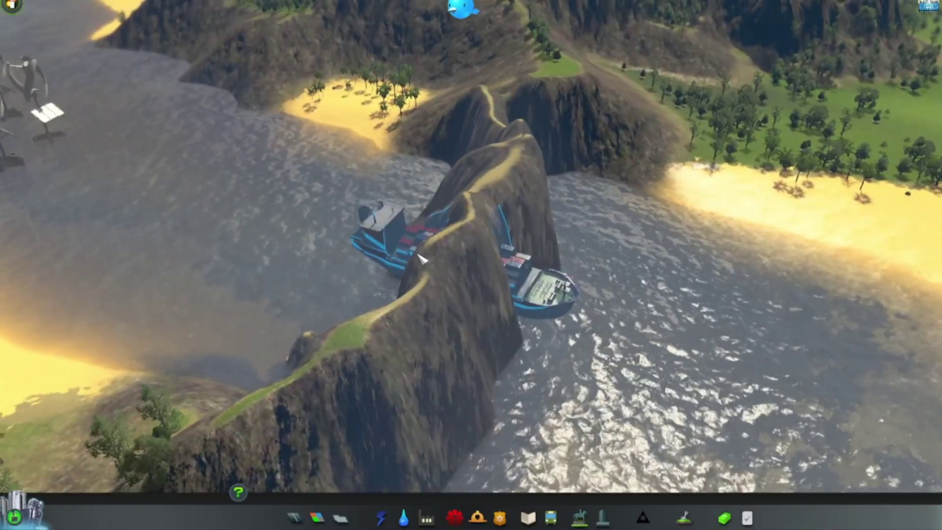
scroll(424, 260, "up", 2)
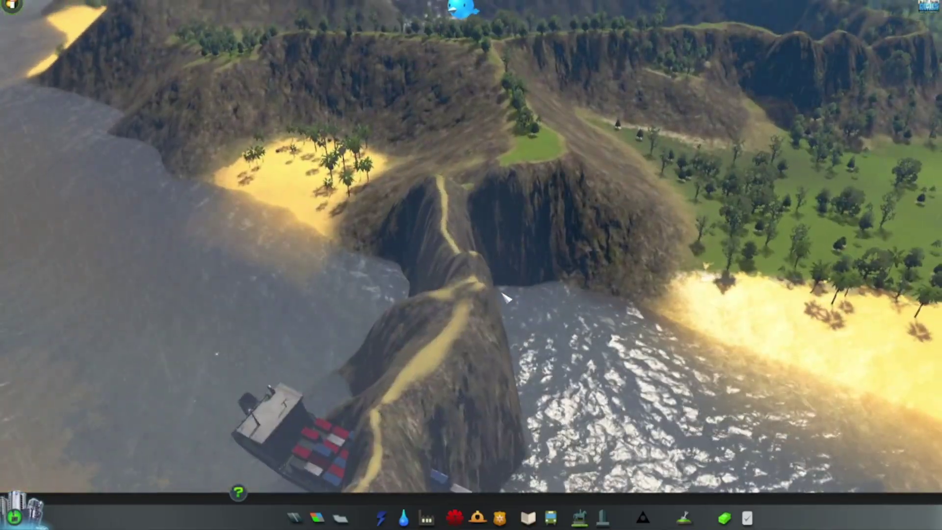
left_click_drag(506, 296, 457, 281)
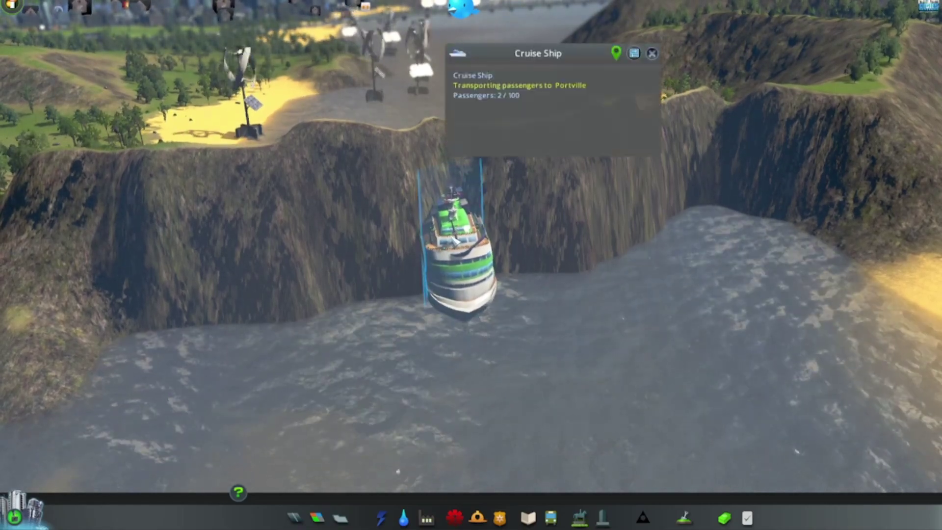
left_click_drag(537, 282, 221, 368)
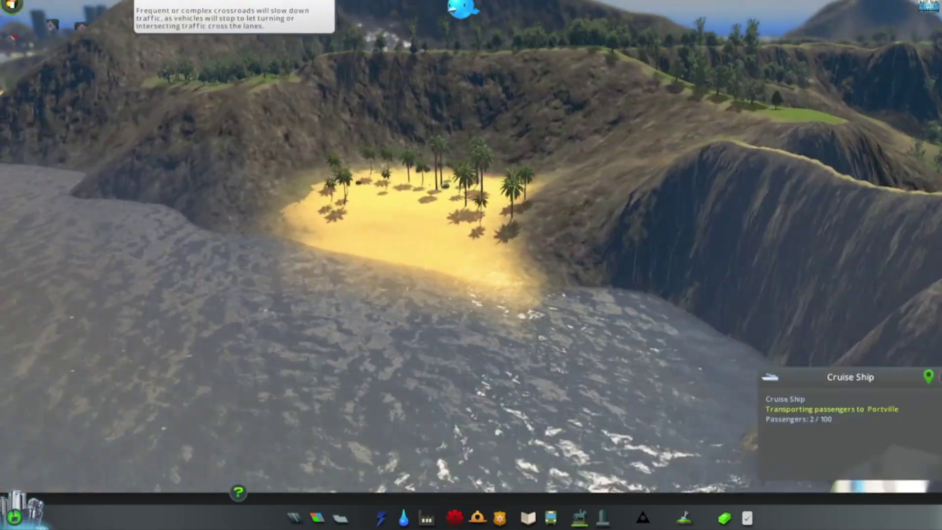
scroll(472, 266, "up", 5)
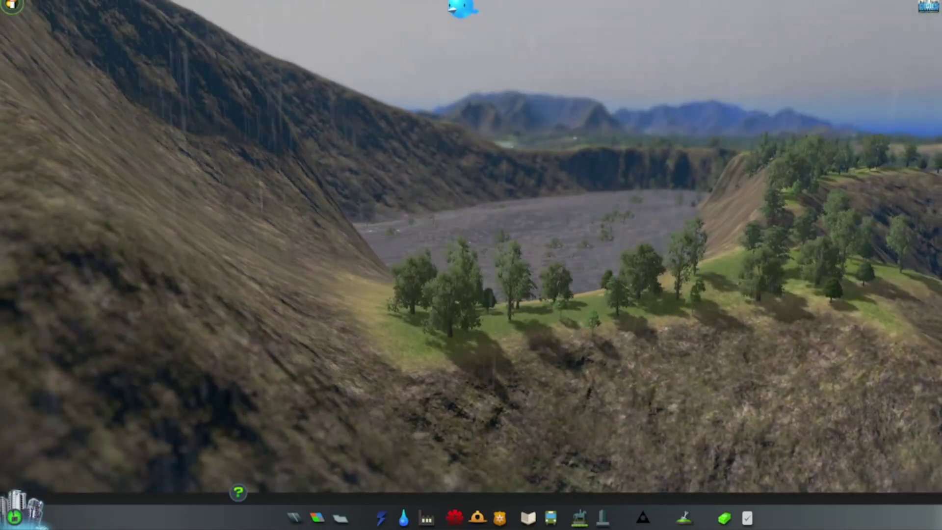
scroll(471, 265, "up", 4)
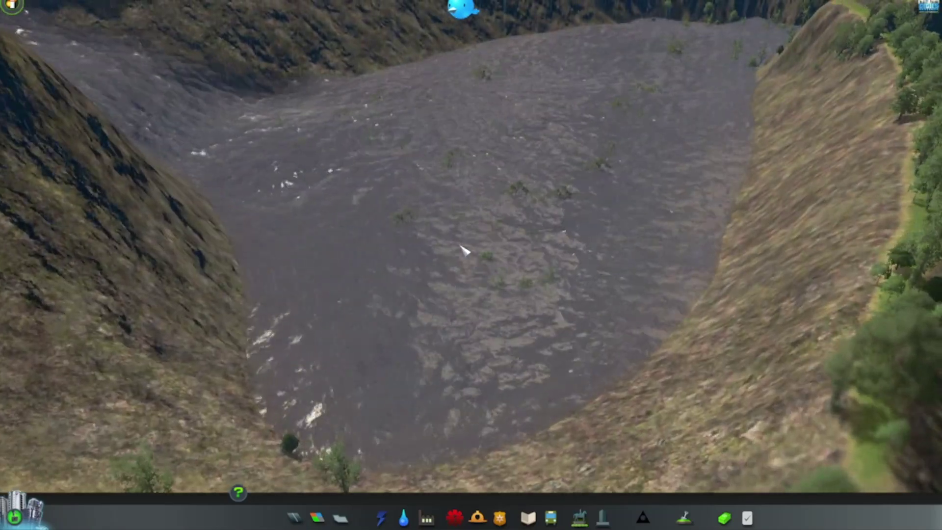
left_click_drag(464, 252, 471, 368)
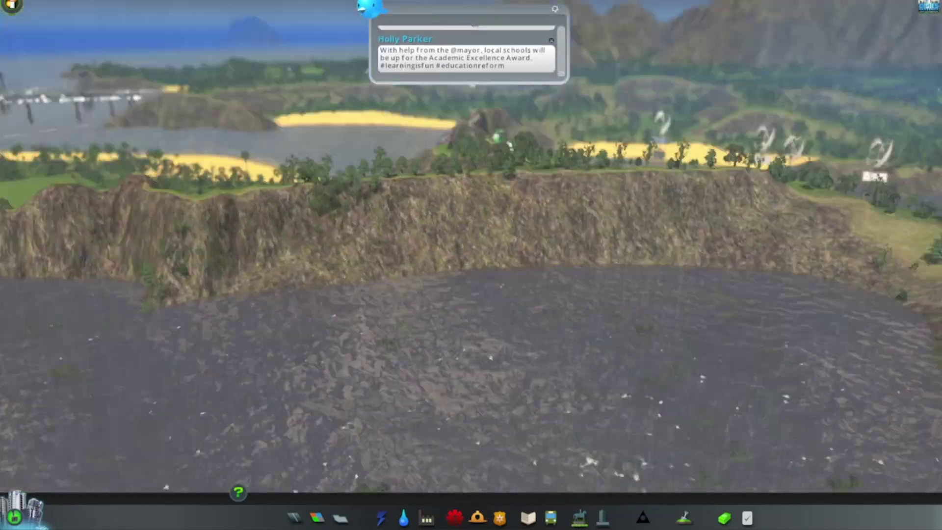
left_click_drag(471, 265, 368, 265)
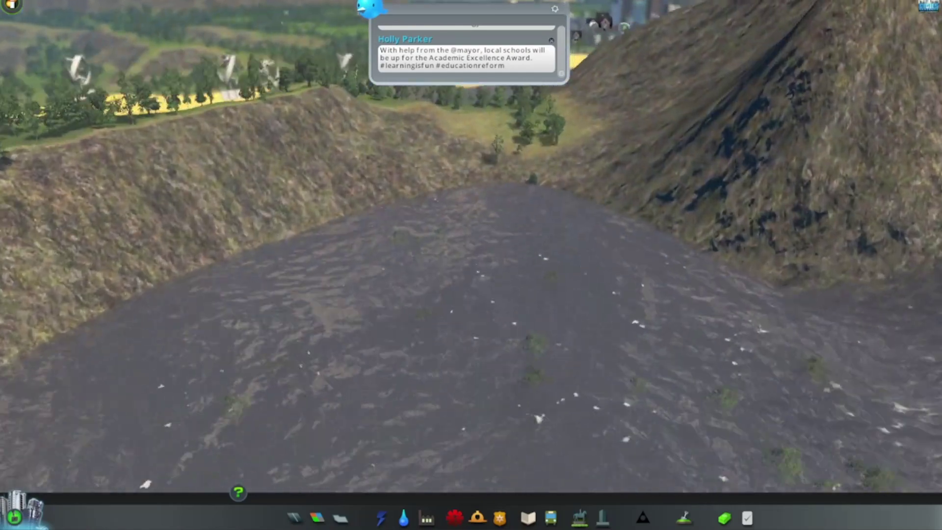
key("w")
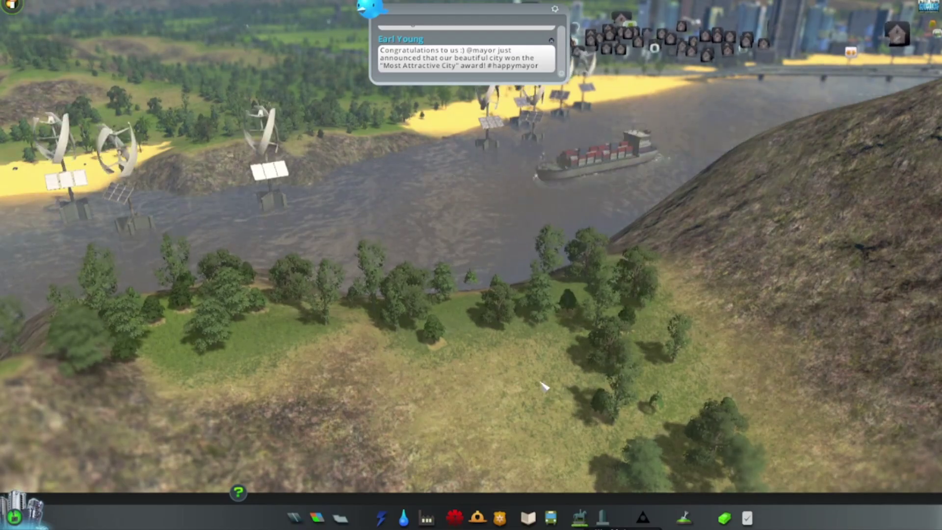
key("e")
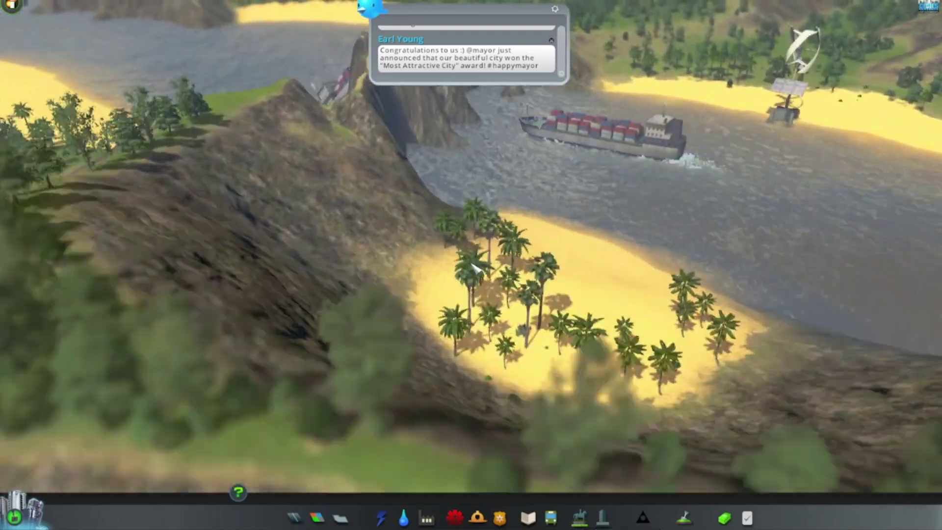
key("e")
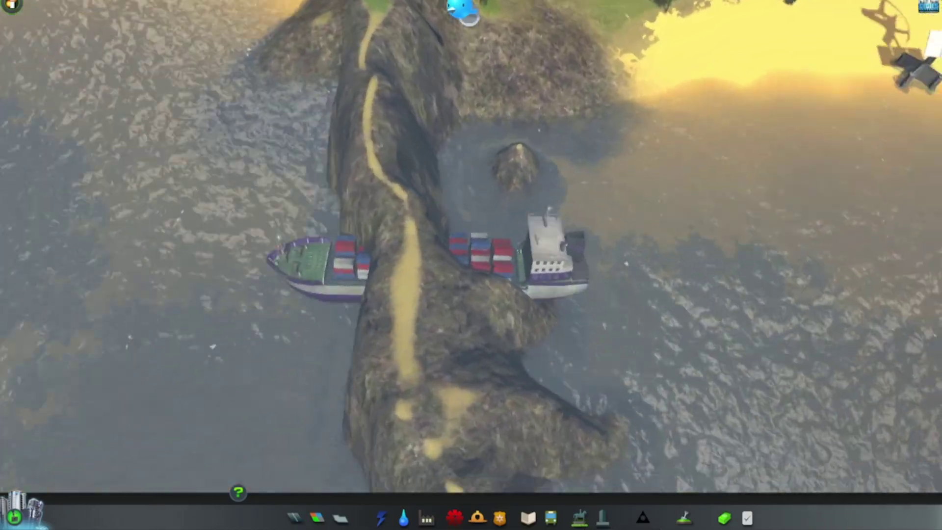
key("e")
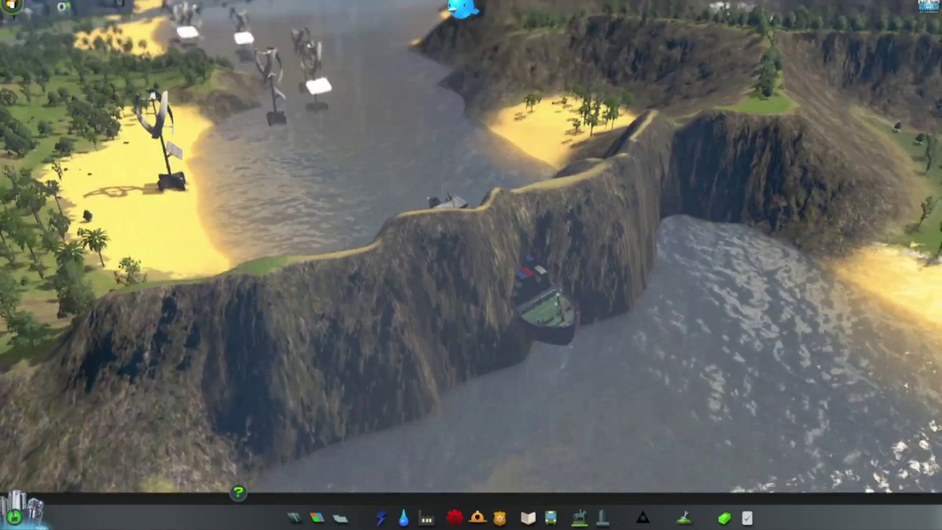
key("w")
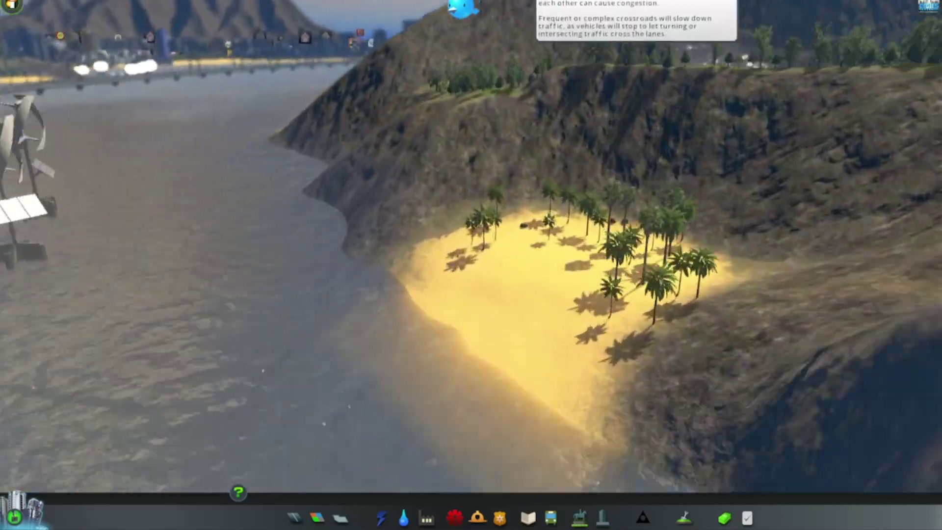
key("e")
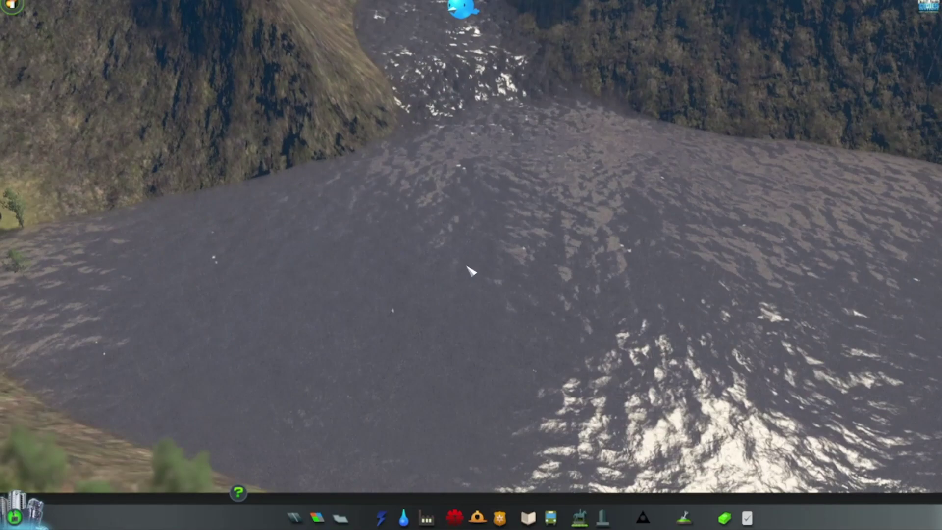
scroll(471, 273, "down", 3)
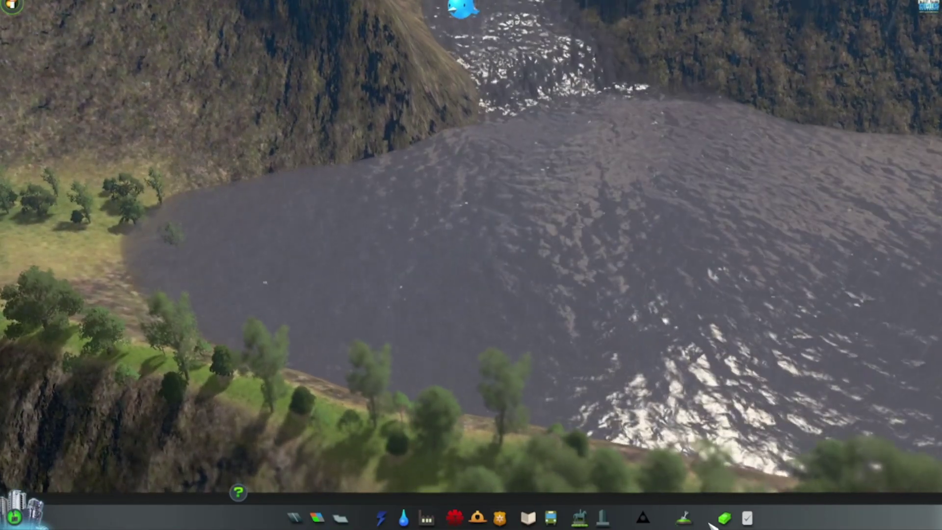
left_click(724, 518)
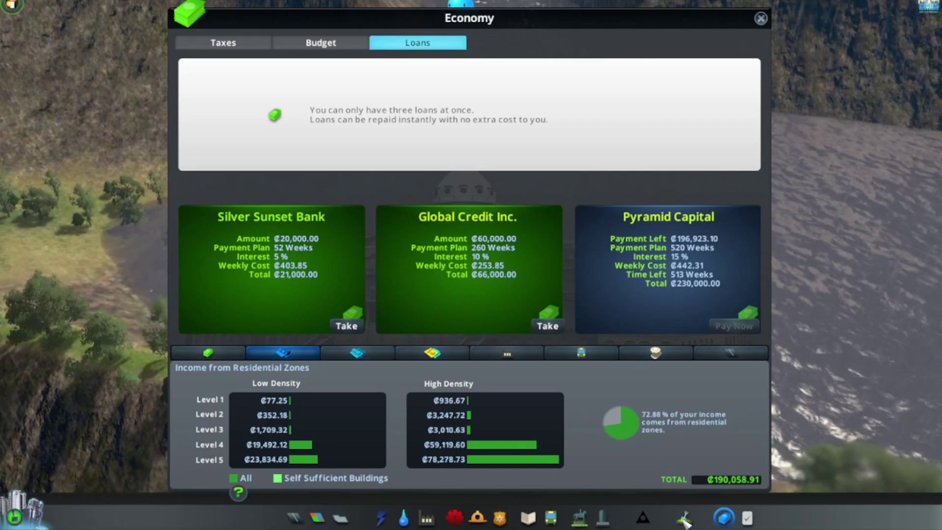
left_click(725, 520)
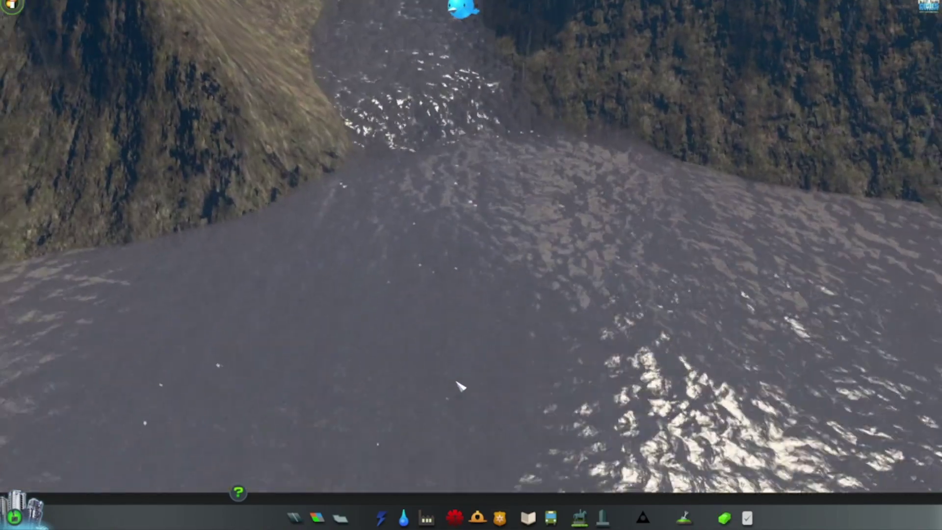
scroll(460, 386, "down", 3)
scroll(486, 371, "down", 3)
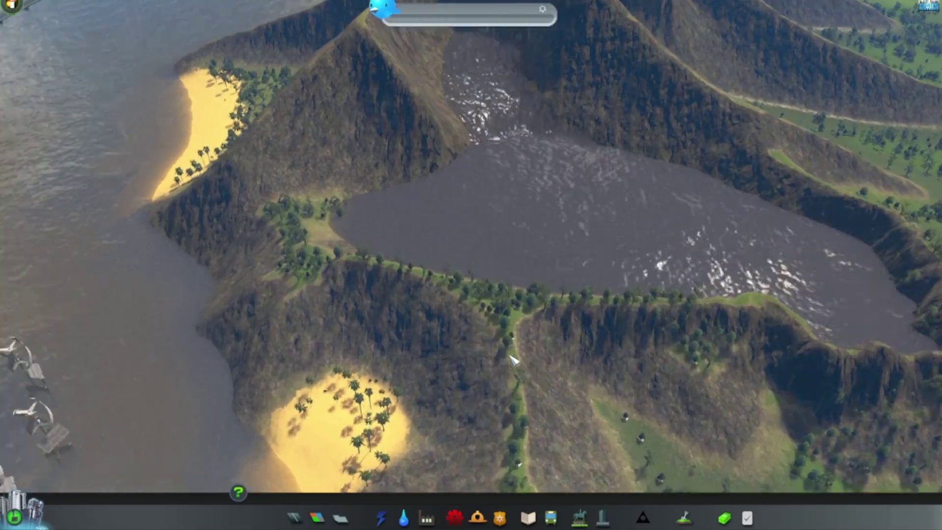
middle_click(514, 360)
left_click_drag(513, 360, 471, 295)
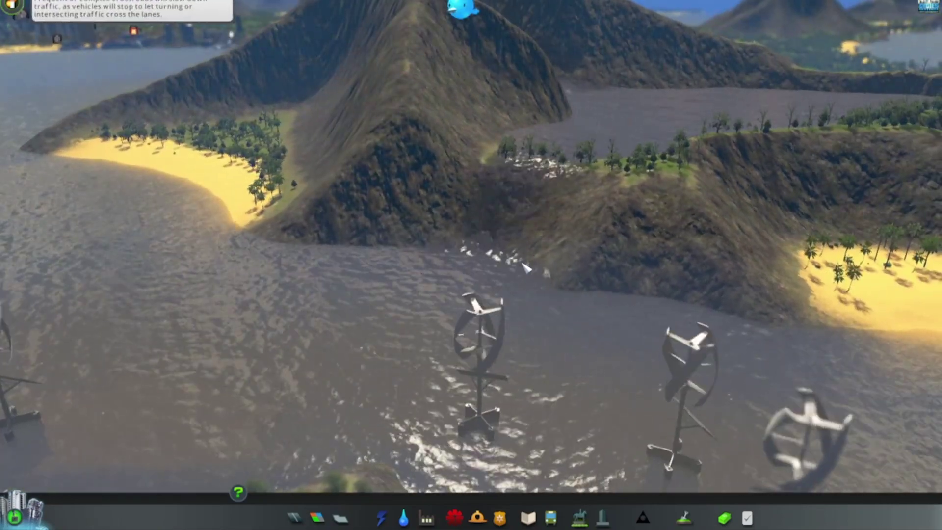
scroll(547, 286, "up", 4)
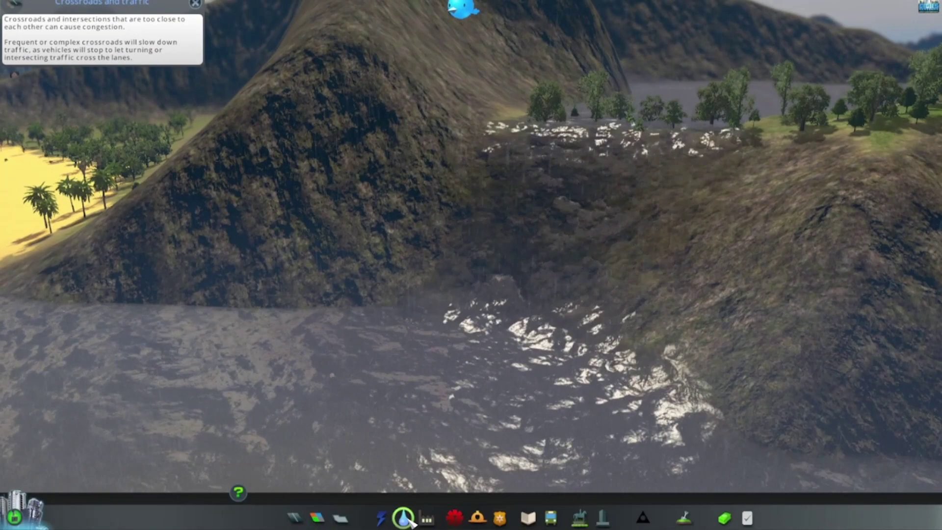
Place three Water Pumping Stations along the city shoreline
left_click(403, 518)
left_click(389, 475)
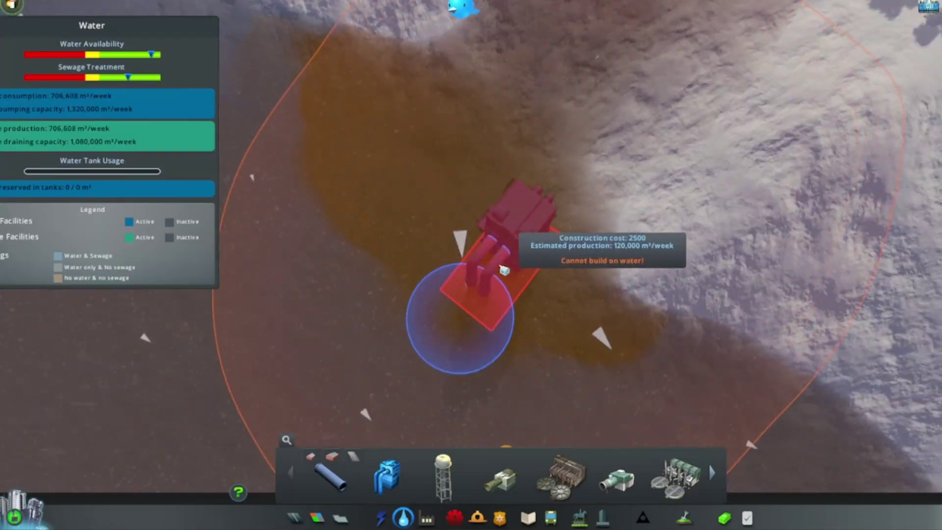
scroll(828, 254, "down", 4)
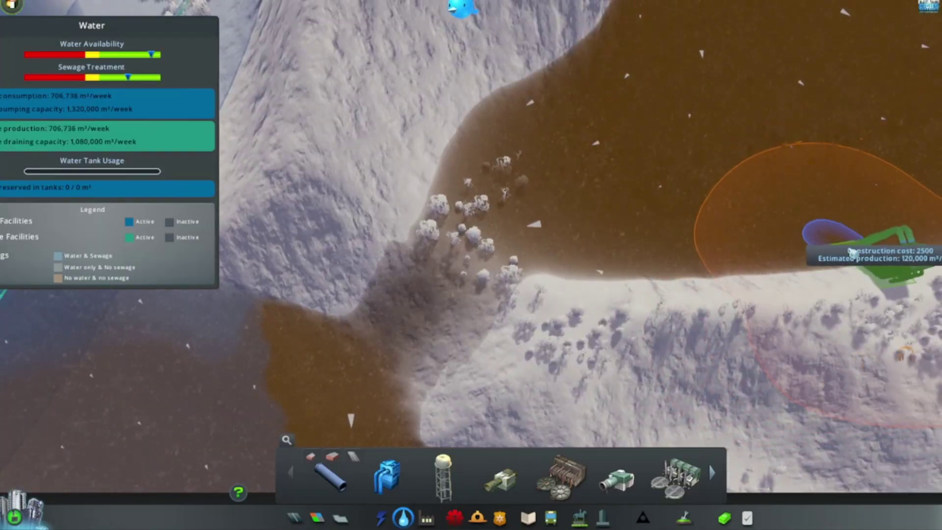
scroll(841, 253, "down", 5)
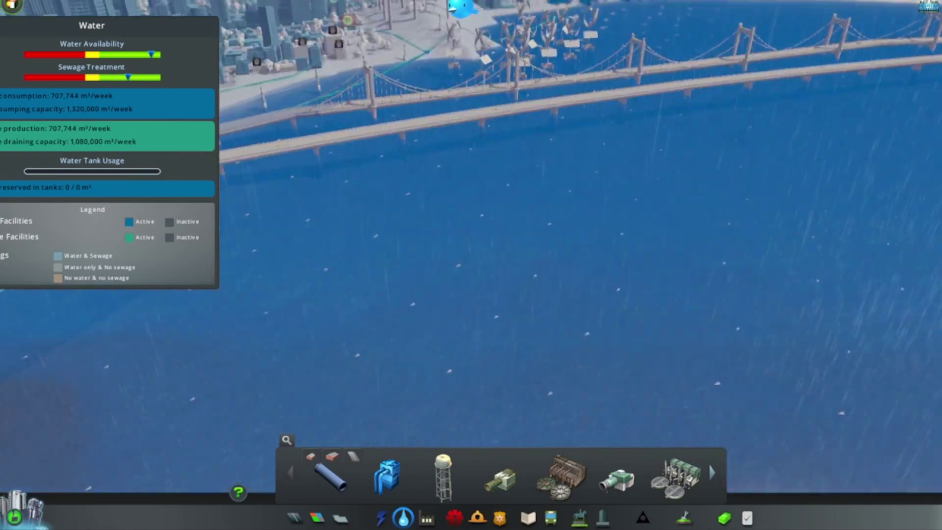
key("w")
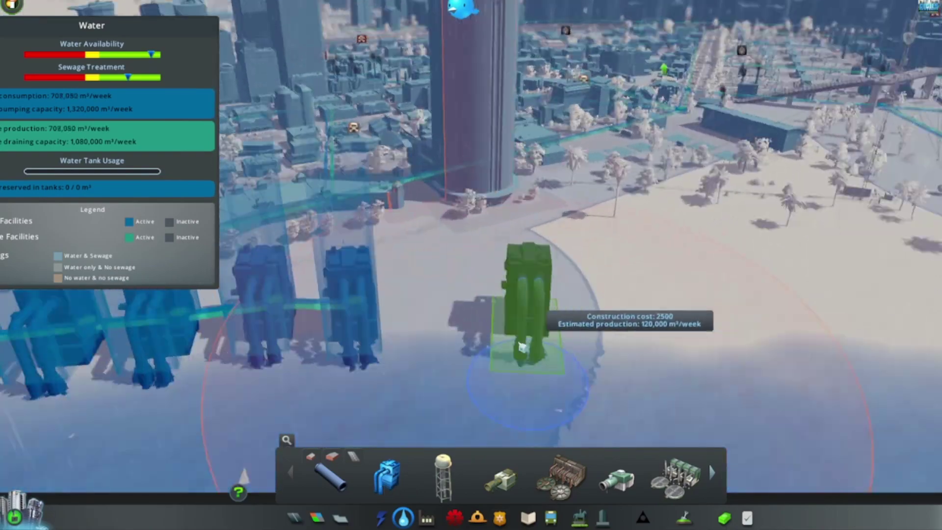
scroll(541, 359, "up", 5)
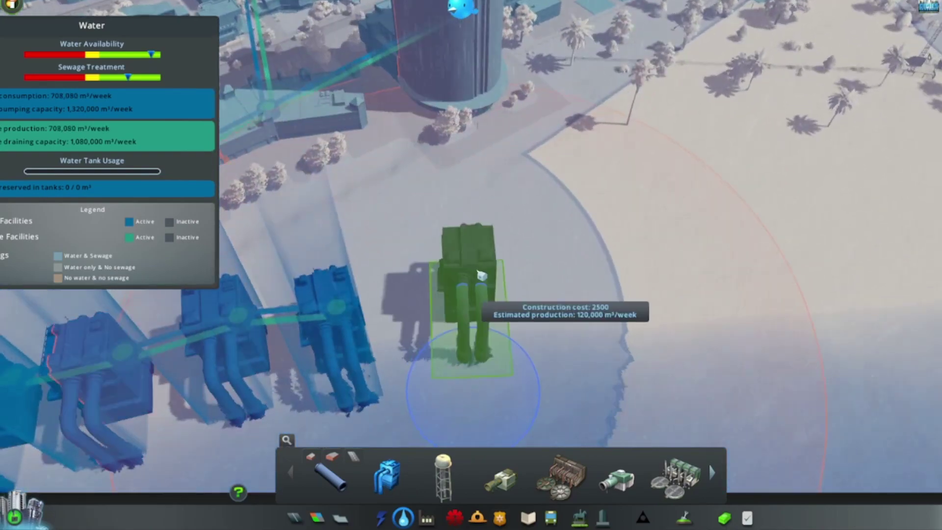
left_click(596, 287)
left_click(722, 283)
left_click(879, 281)
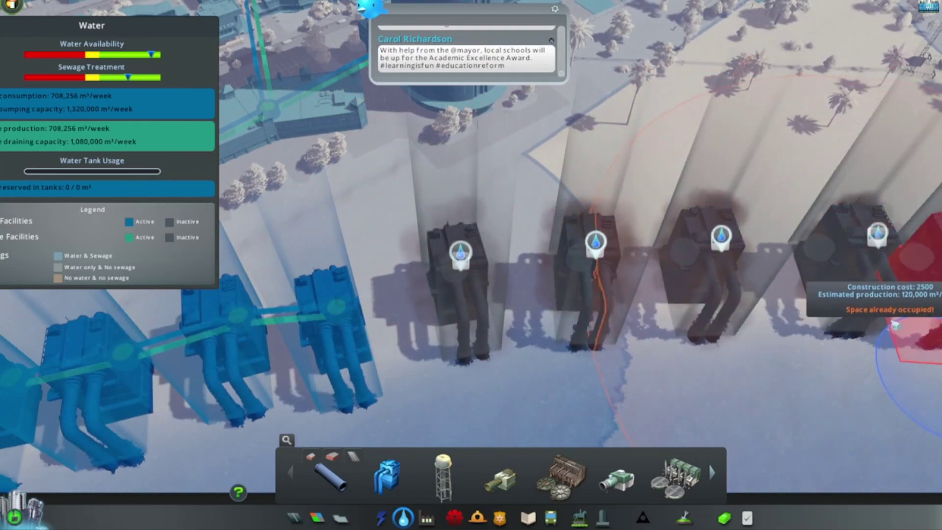
Connect the three new pumping stations with water pipes
left_click(333, 478)
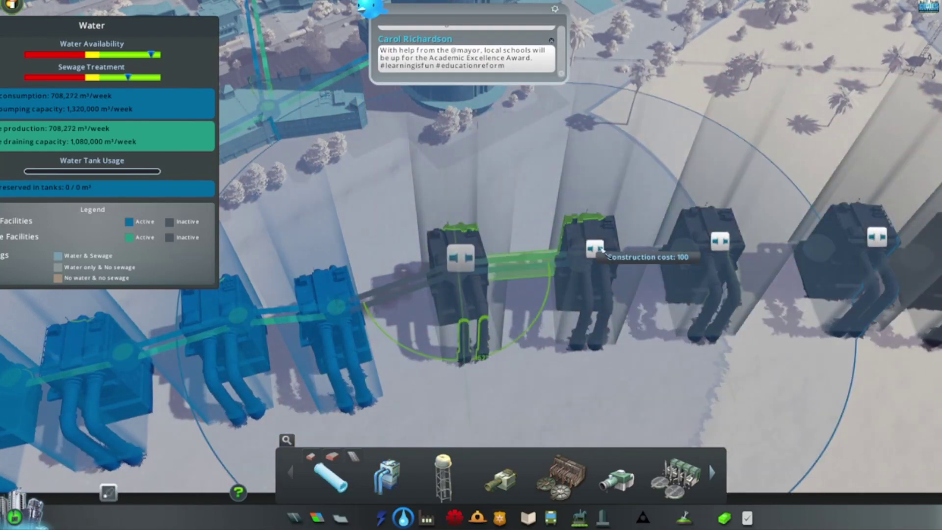
left_click(600, 251)
left_click(876, 243)
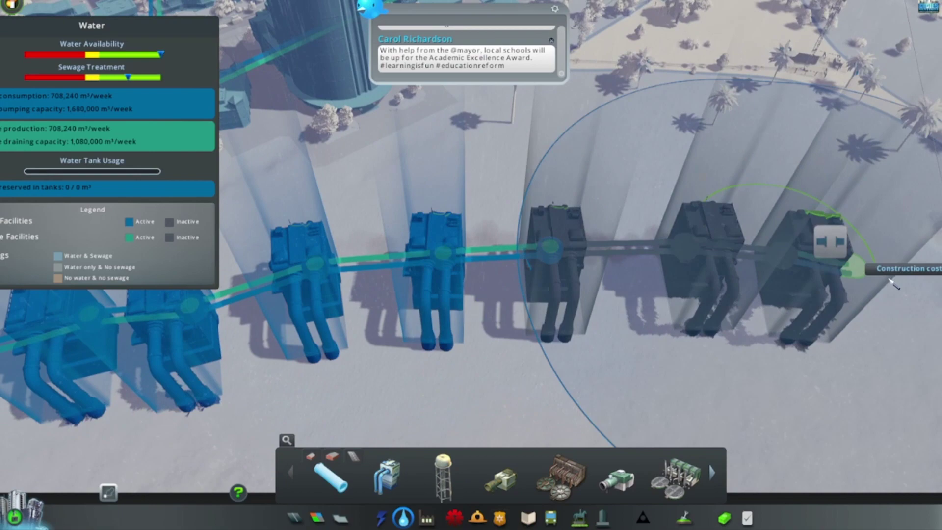
left_click(854, 268)
scroll(615, 295, "down", 3)
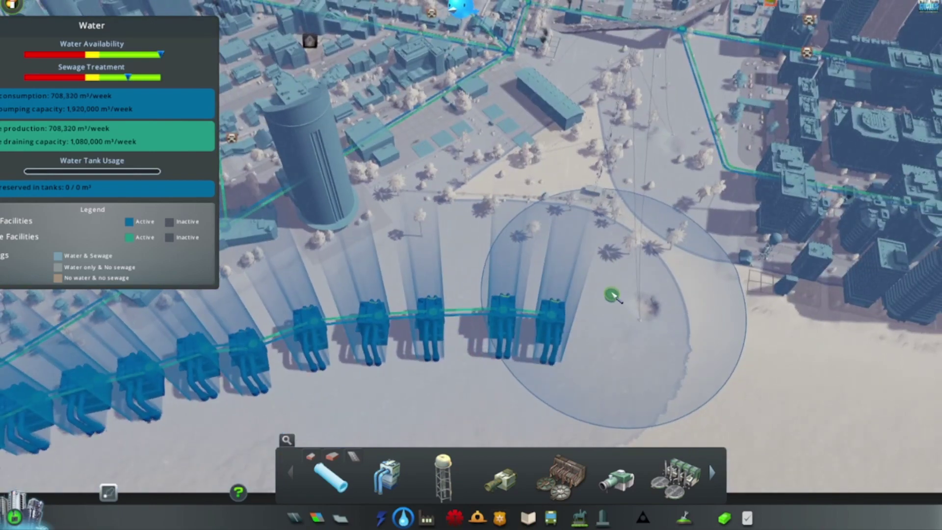
Pan across the map and select another water facility near the polluted lake
key("w")
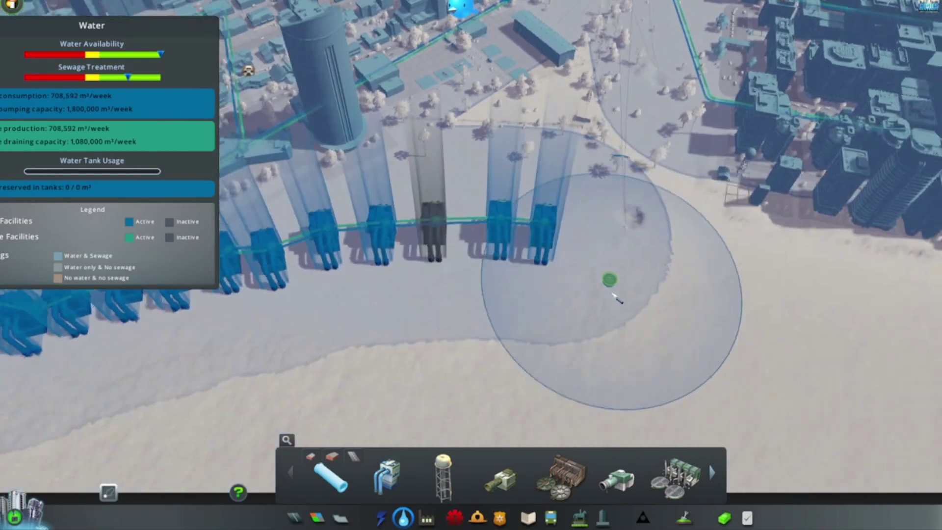
key("w")
key("w")
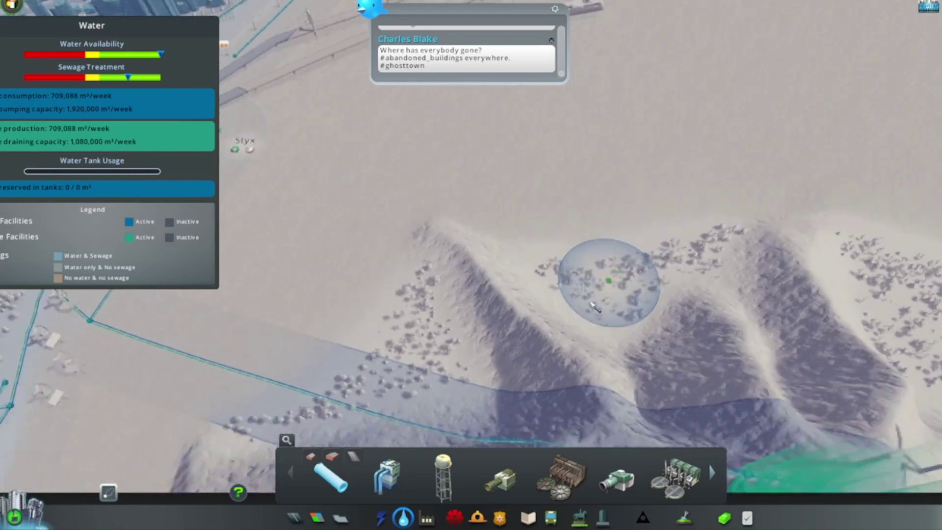
key("w")
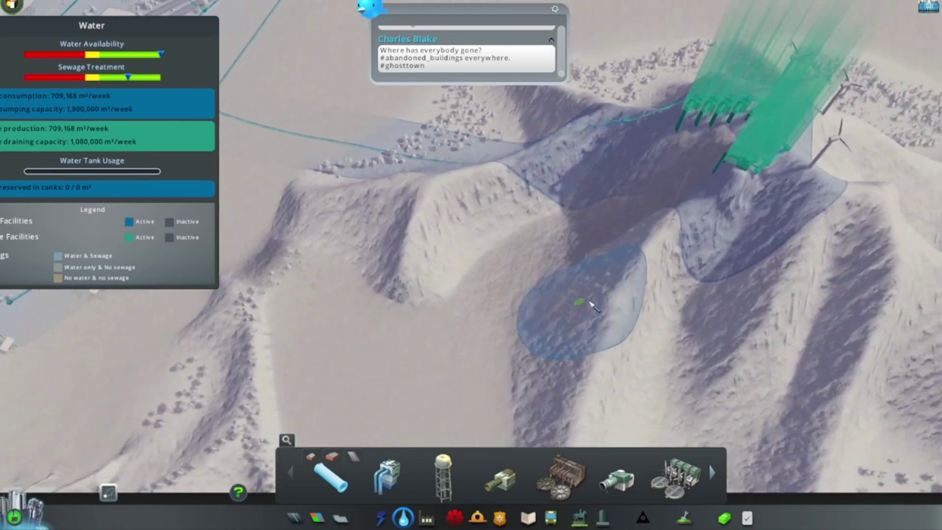
key("w")
key("w")
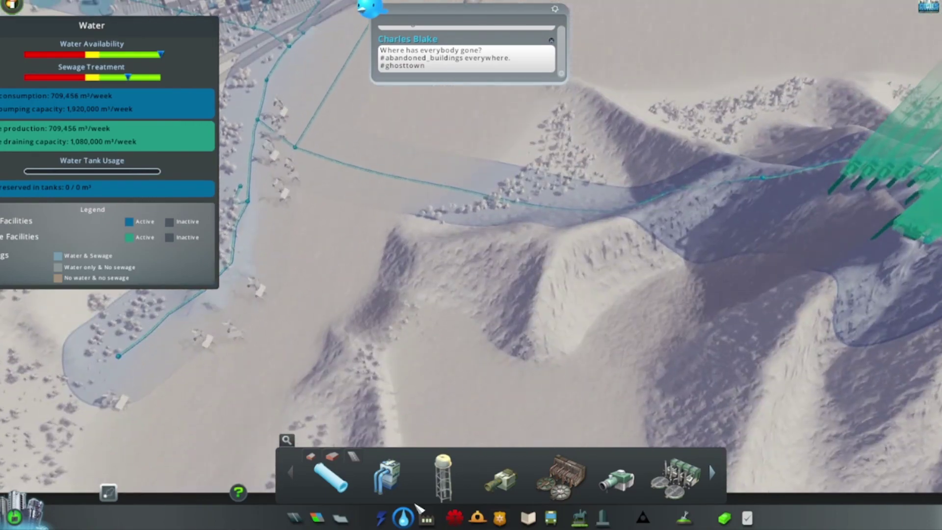
left_click(388, 477)
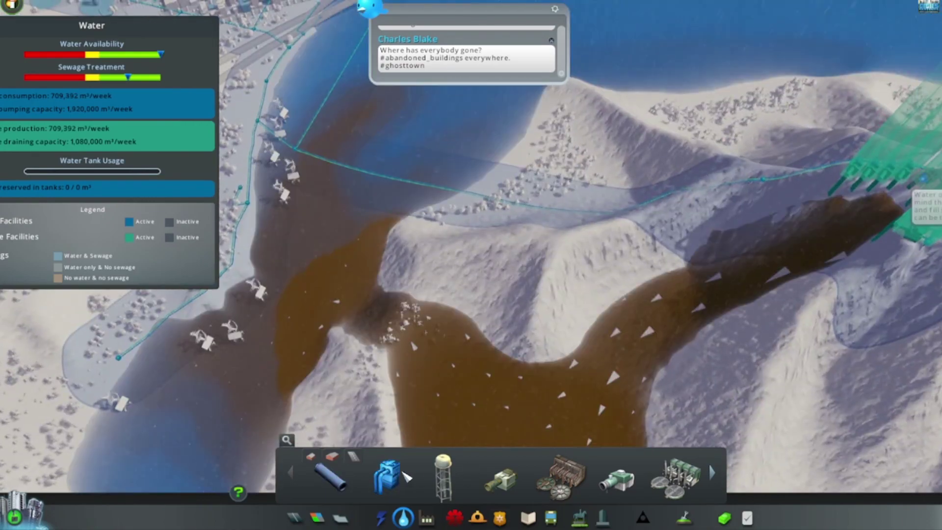
left_click(444, 478)
key("w")
key("w")
key("w")
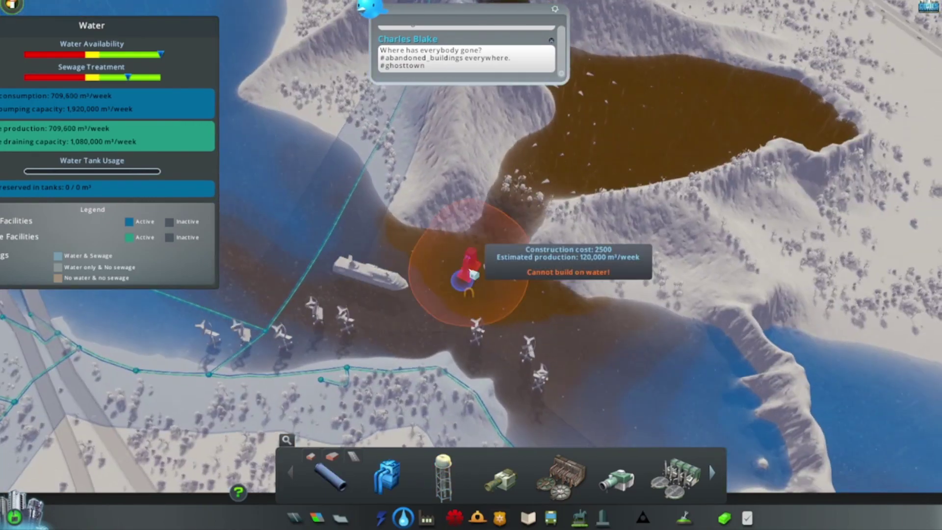
key("q")
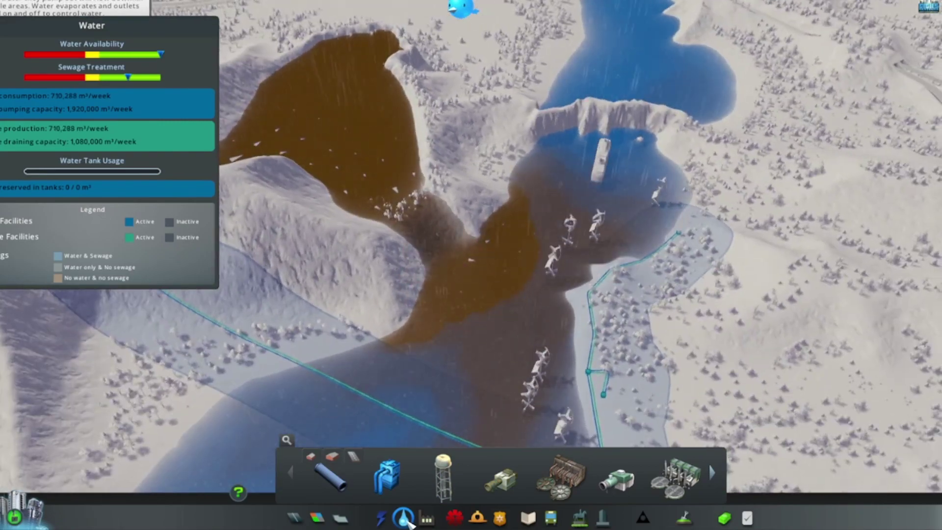
Close the water overlay and building tools to return to the normal city view
left_click(406, 518)
scroll(503, 206, "up", 6)
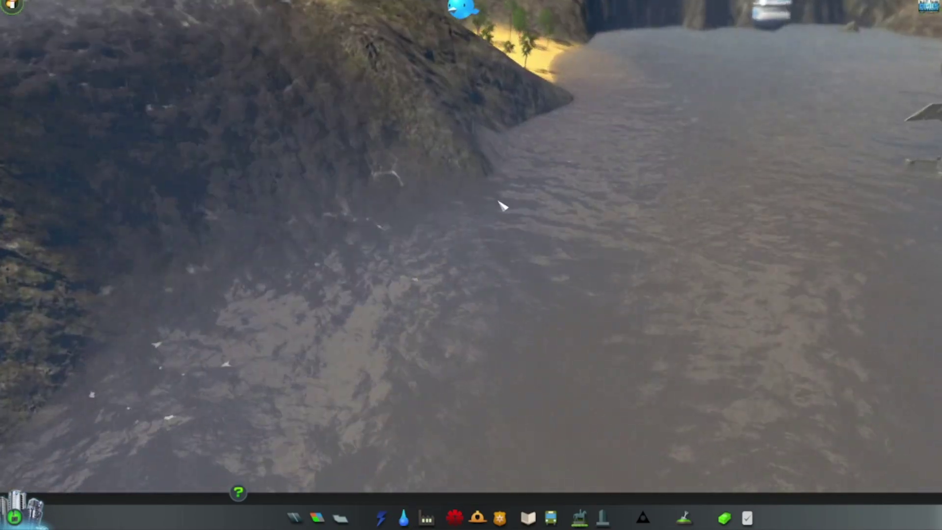
scroll(502, 207, "up", 4)
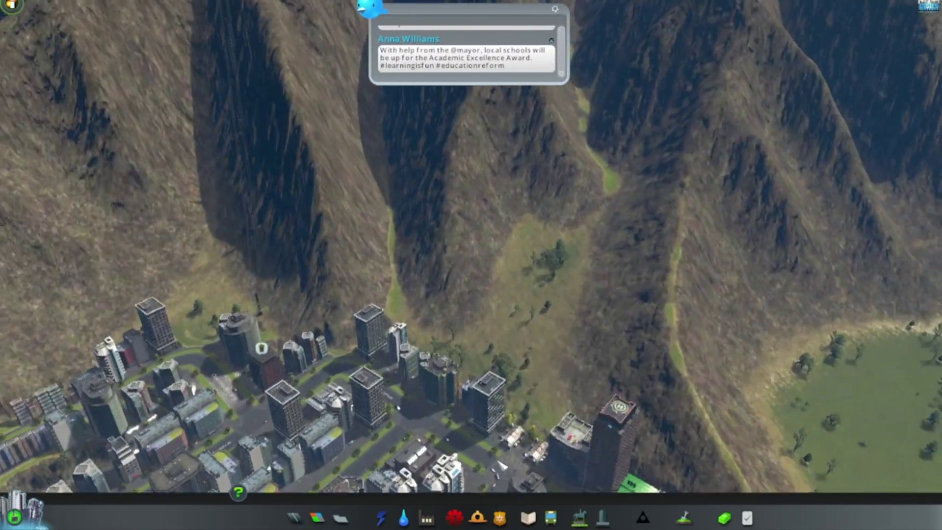
Switch from landscaping to the water and sewage overview, then pan over the bay
left_click(684, 518)
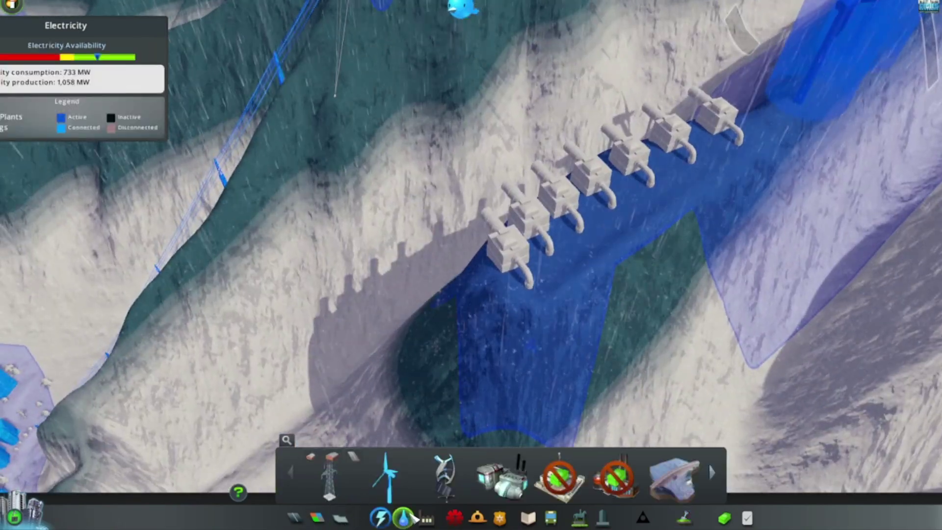
left_click(404, 519)
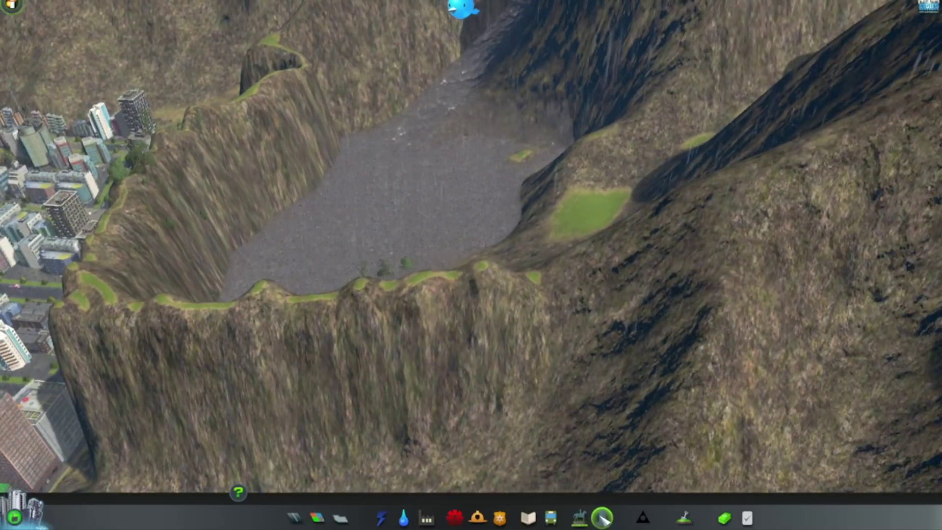
left_click(684, 518)
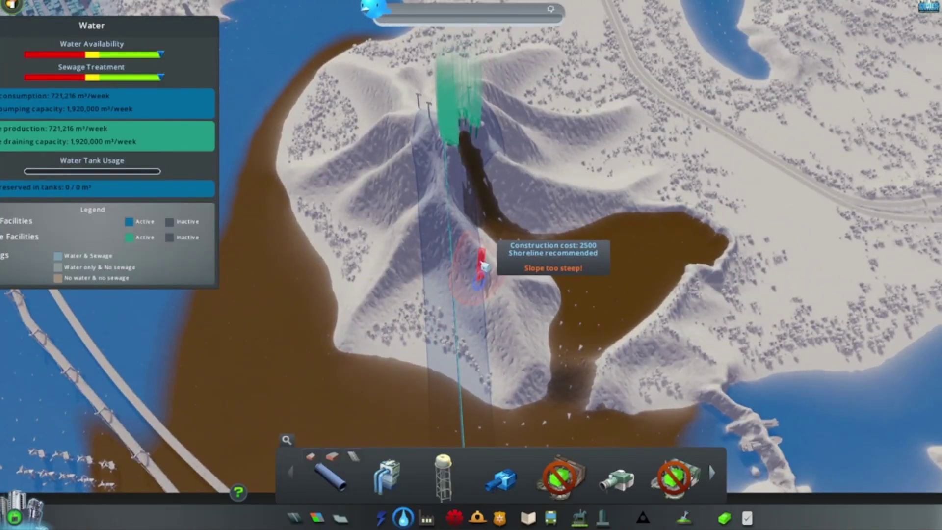
key("q")
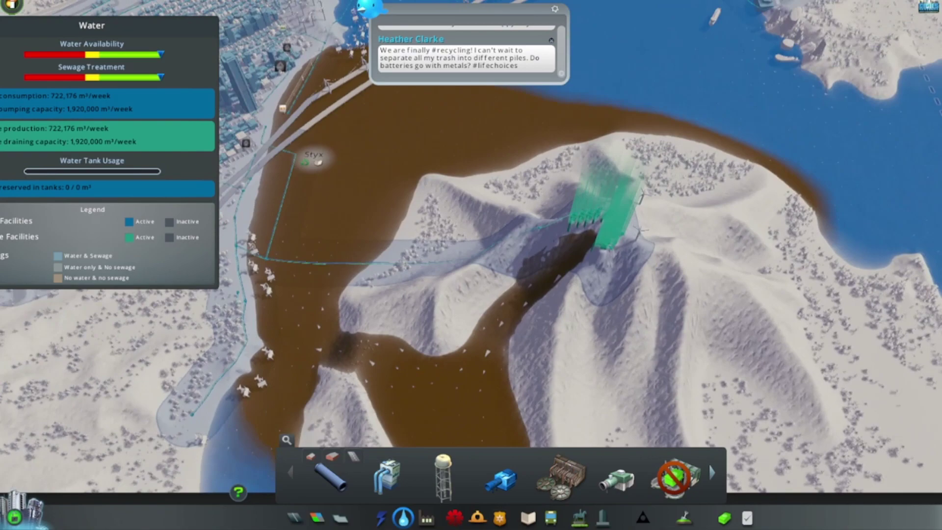
key("w")
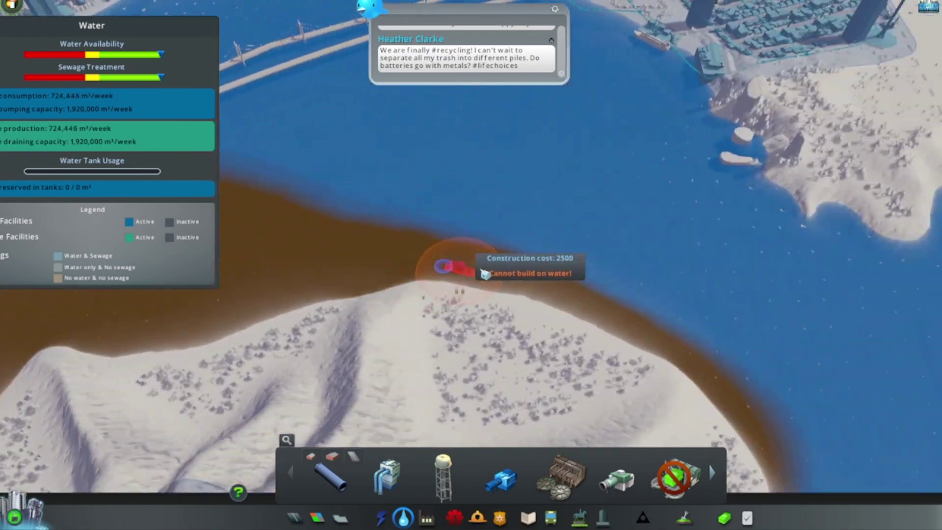
key("w")
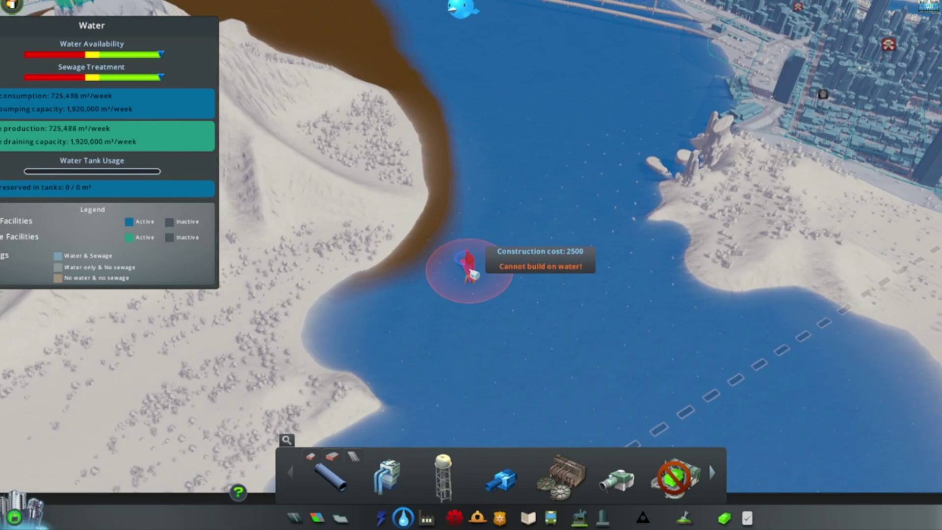
scroll(471, 269, "up", 3)
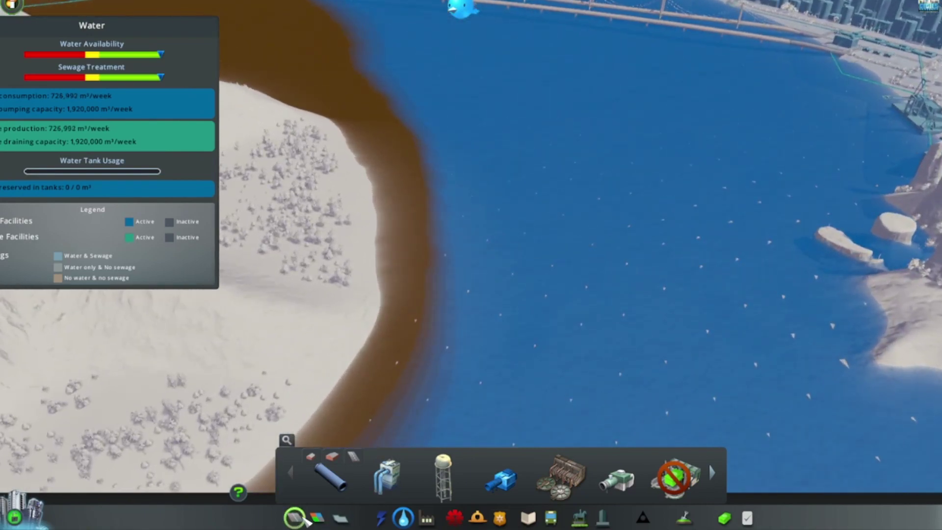
Raise a long earth wall across the bay with Level terrain, dismissing the Megalopolis milestone
left_click(296, 517)
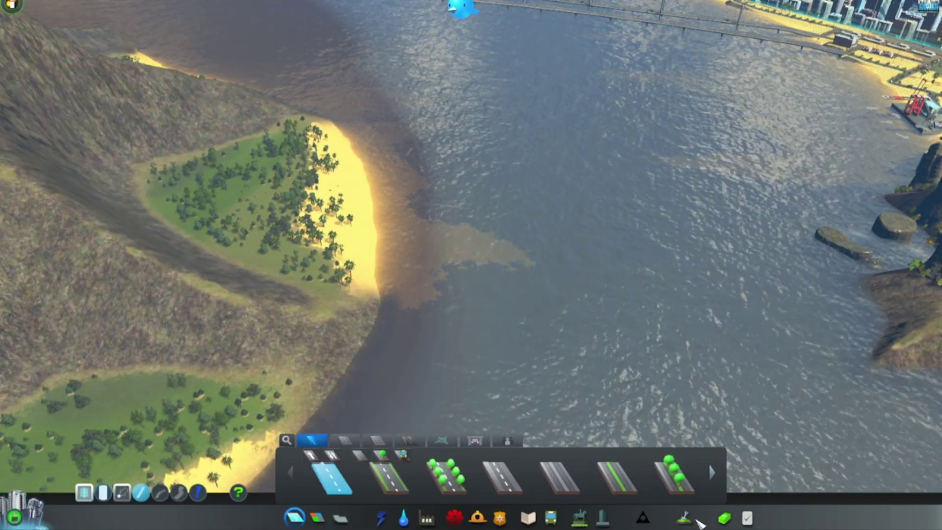
left_click(684, 519)
scroll(412, 316, "up", 3)
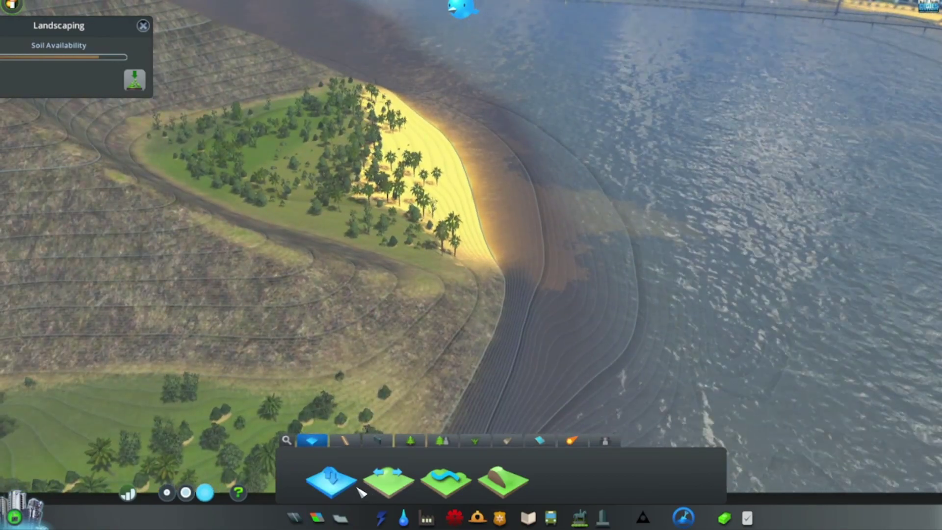
left_click(388, 482)
scroll(471, 294, "down", 3)
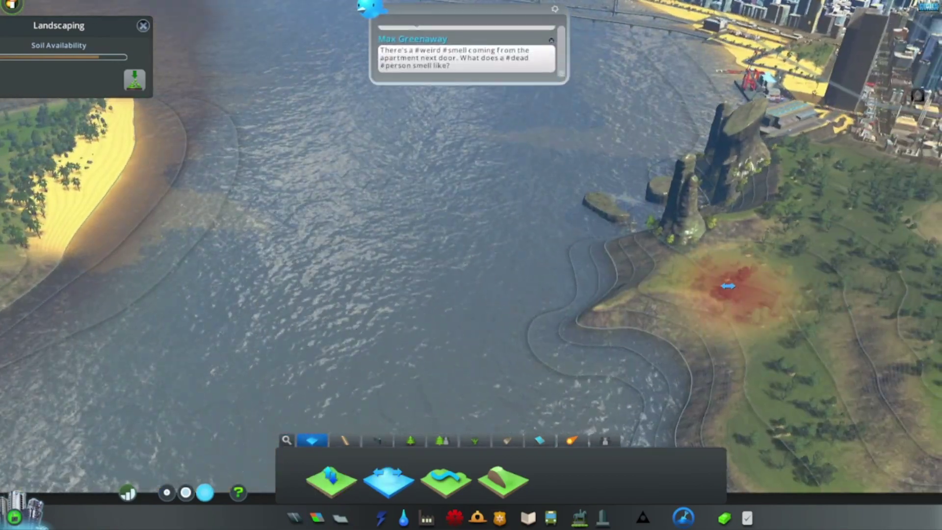
mouse_move(177, 316)
left_mouse_down()
mouse_move(384, 336)
mouse_move(648, 324)
left_mouse_up()
scroll(648, 323, "up", 3)
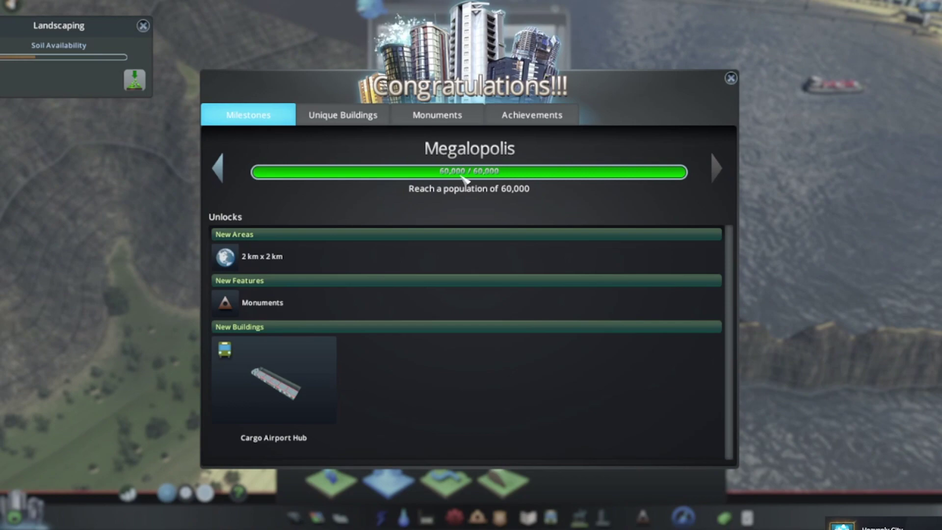
left_click(730, 78)
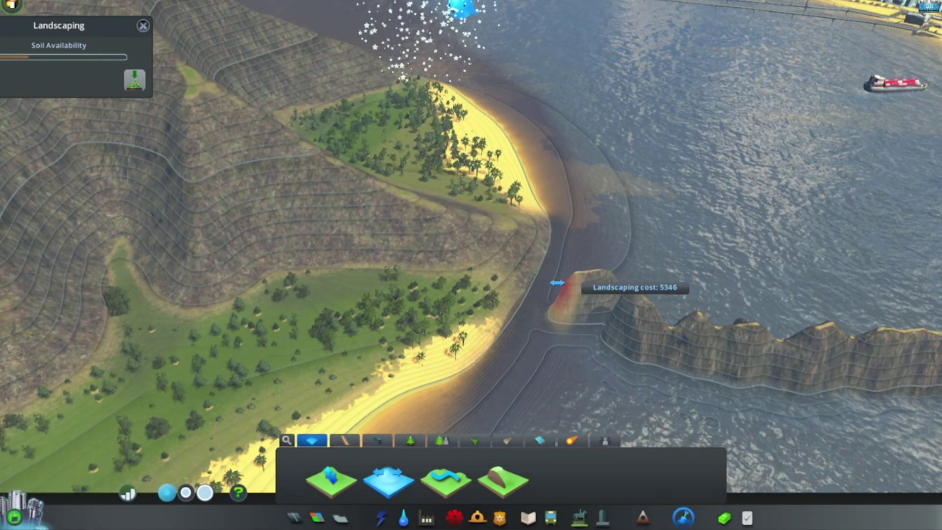
mouse_move(557, 283)
left_mouse_down()
mouse_move(442, 220)
mouse_move(530, 253)
left_mouse_up()
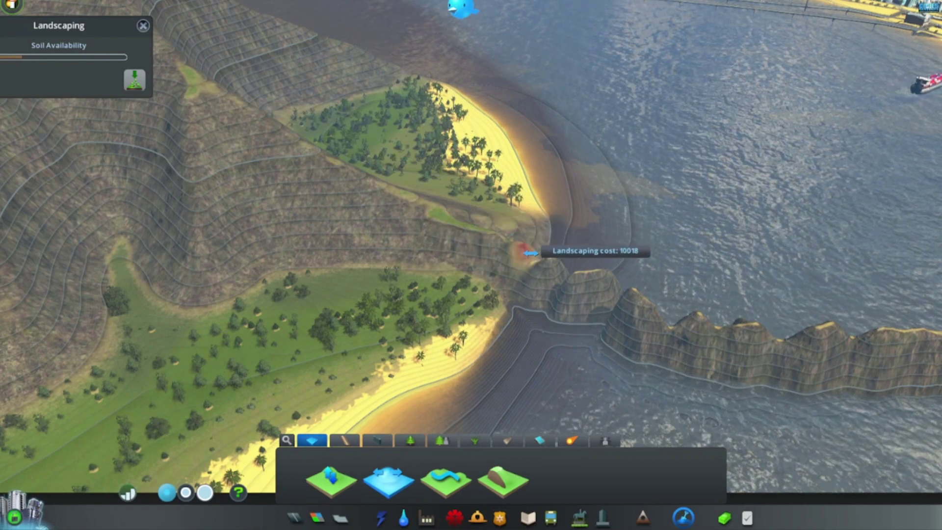
left_click_drag(584, 273, 624, 298)
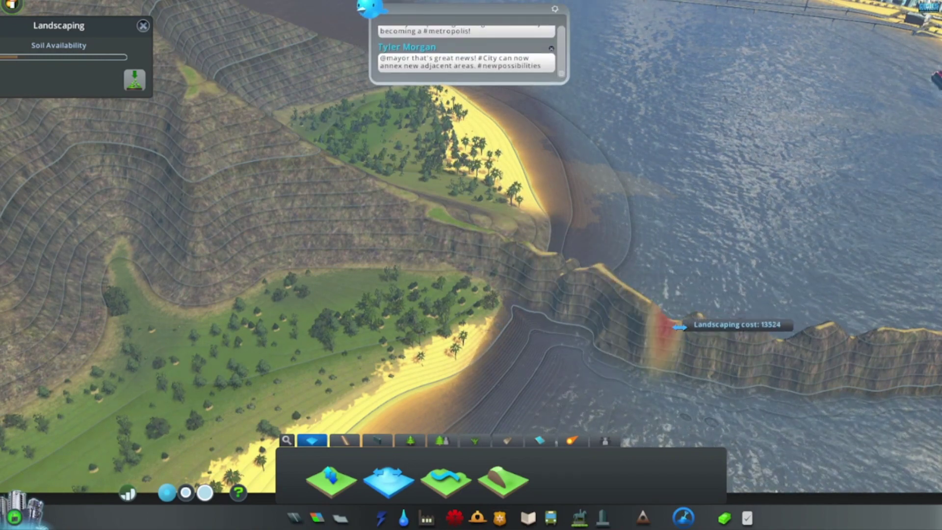
key("d")
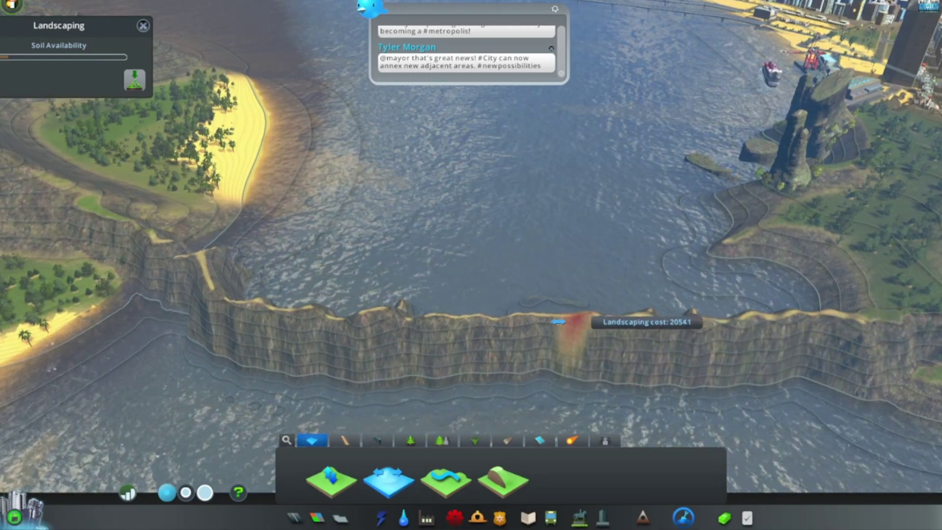
Pan the camera from the bay across the map to the terraced mountain above downtown
key("w")
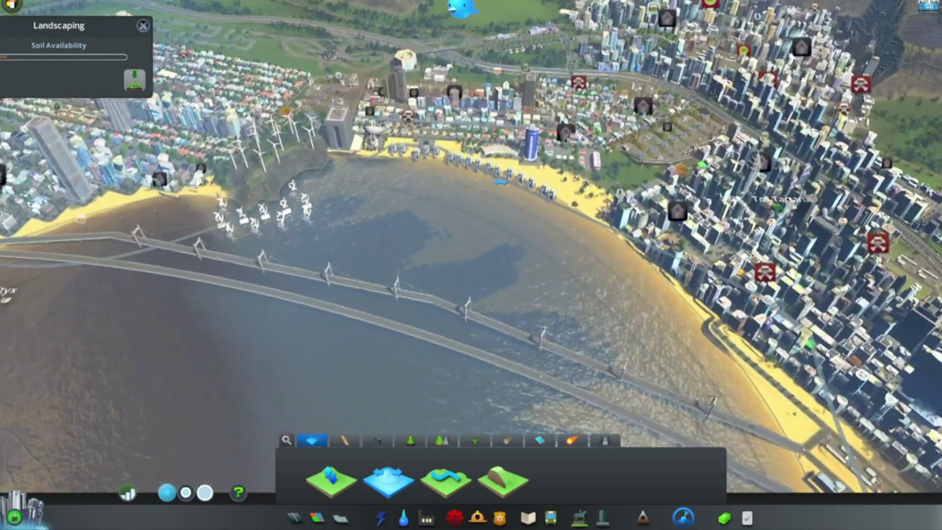
key("s")
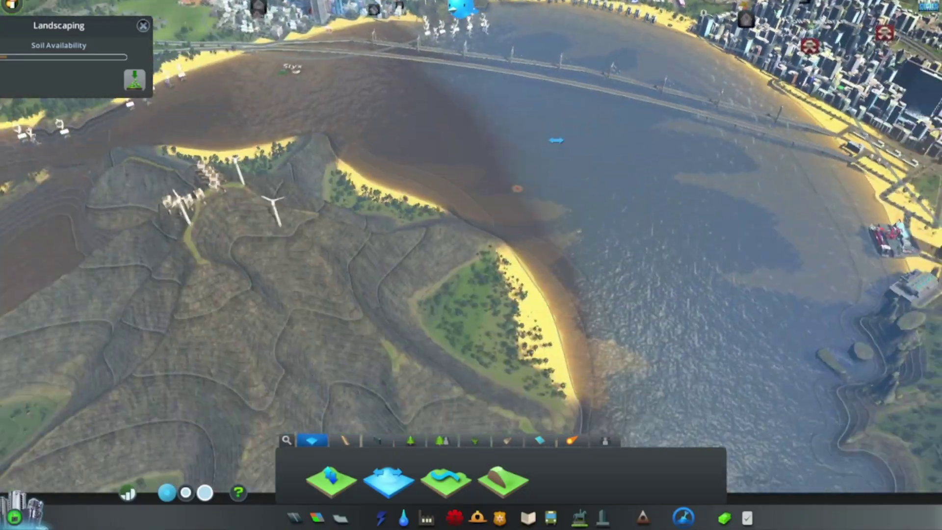
key("w")
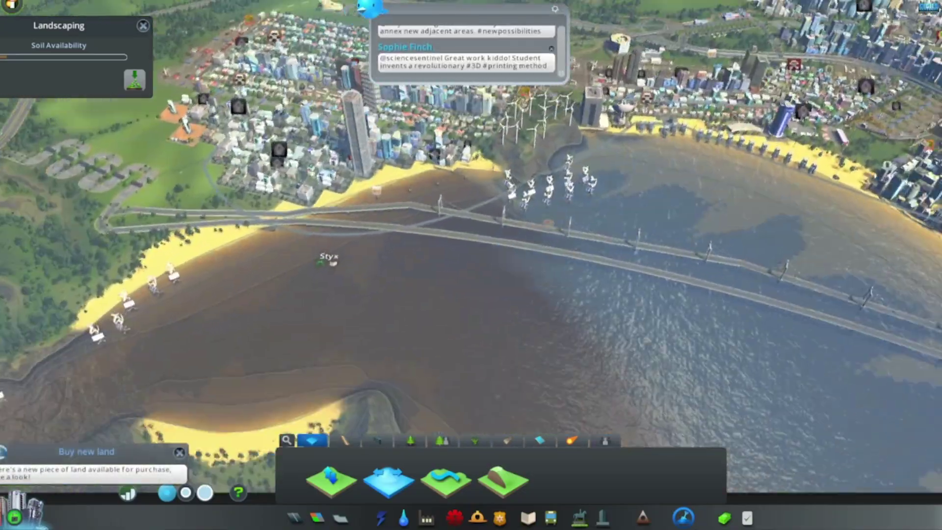
key("w")
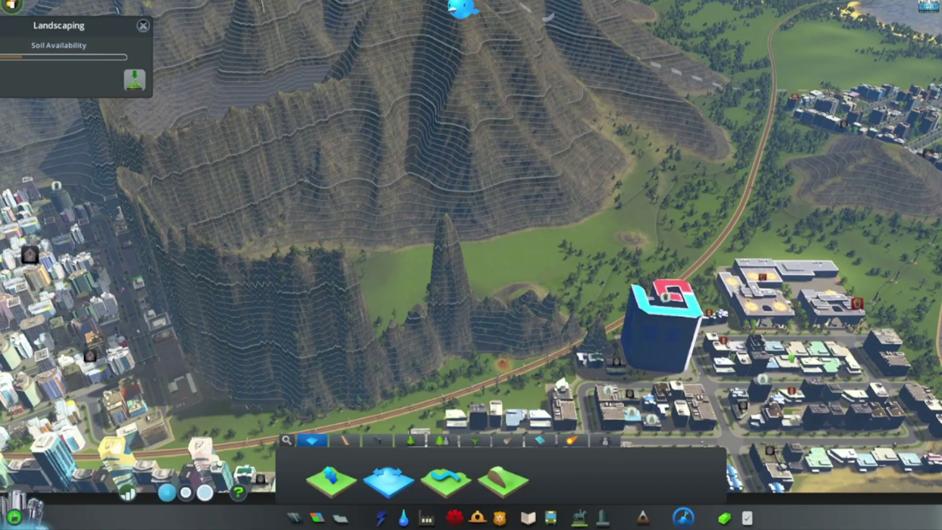
scroll(453, 374, "up", 5)
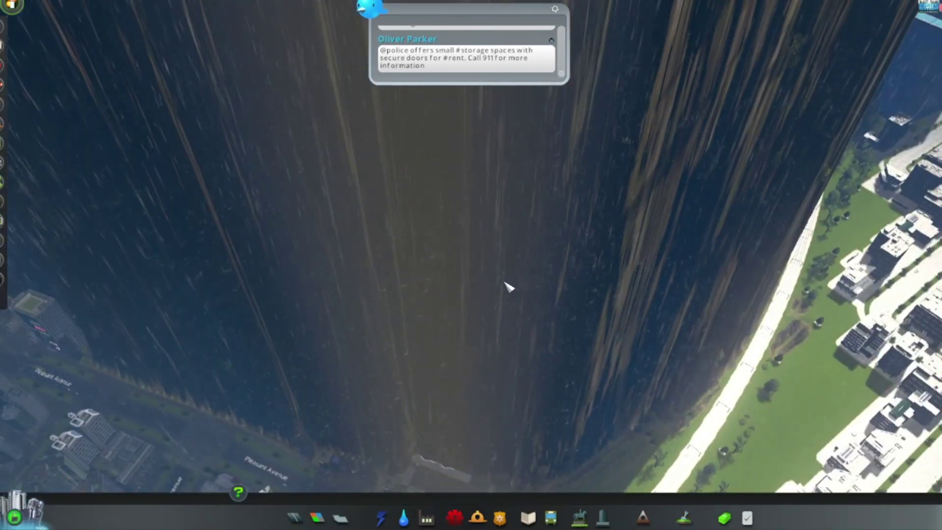
scroll(508, 287, "down", 3)
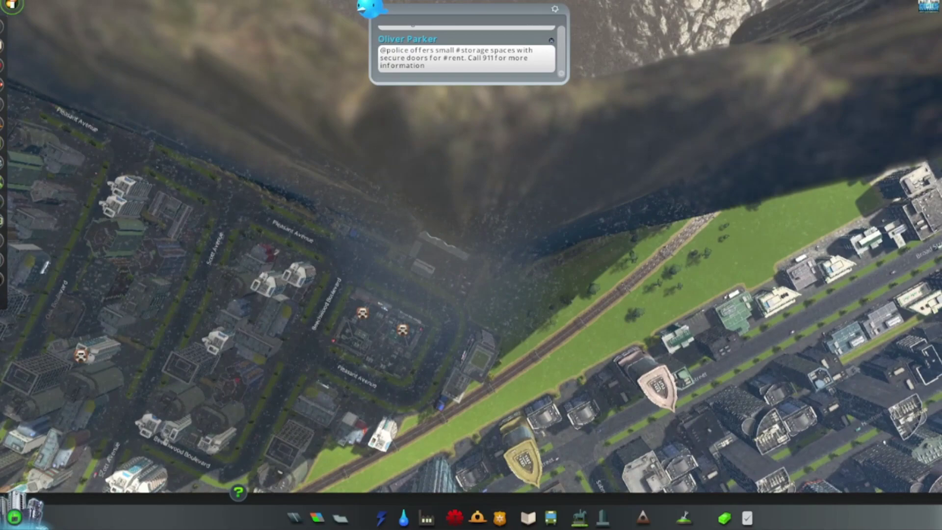
scroll(471, 274, "down", 3)
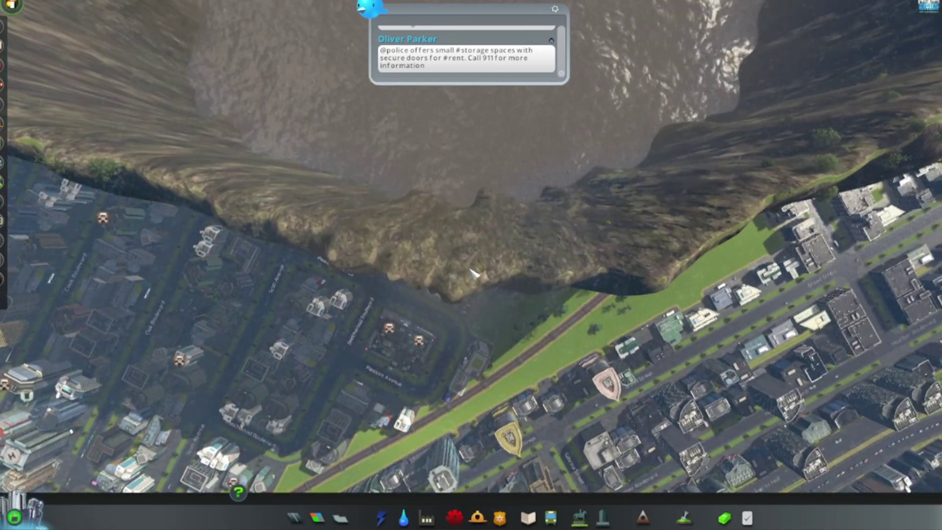
scroll(474, 274, "up", 5)
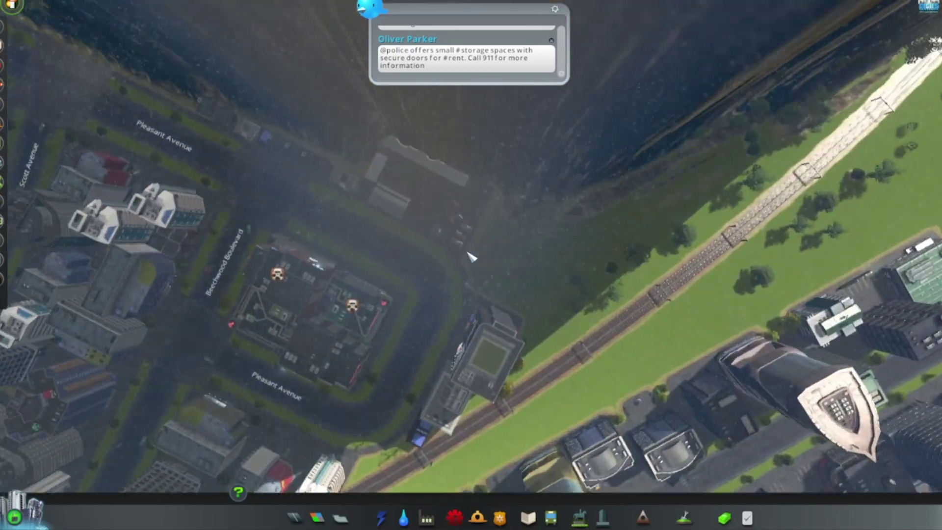
scroll(445, 249, "up", 3)
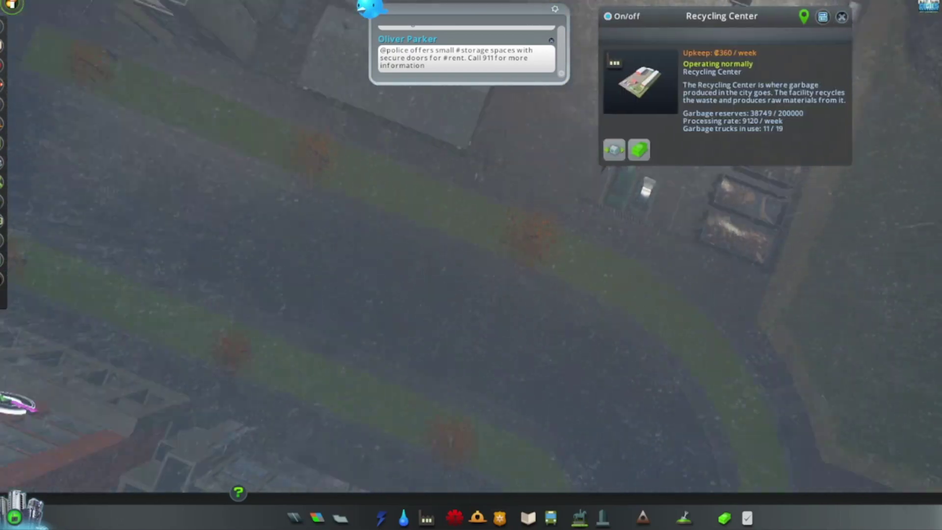
Orbit and tilt the camera along the flood wave, dismissing the Recycling Center panel
left_click_drag(472, 265, 662, 265)
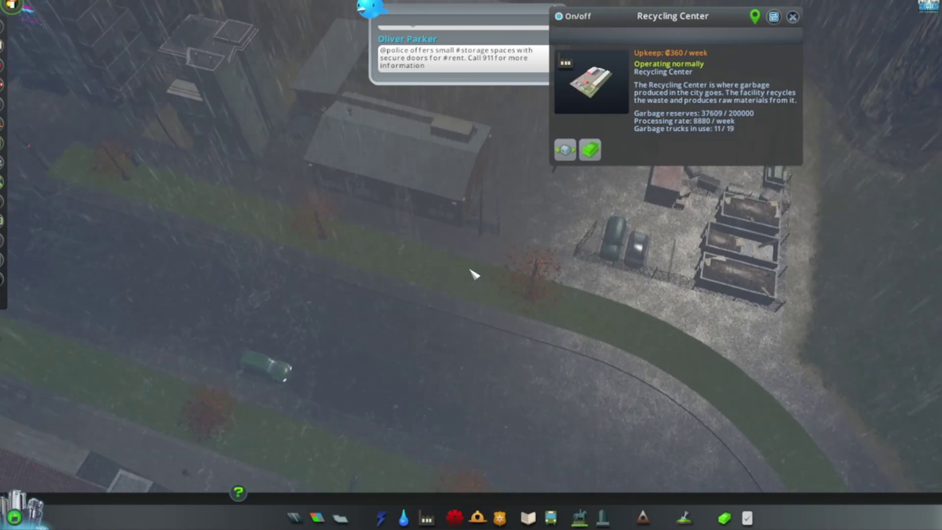
left_click(840, 358)
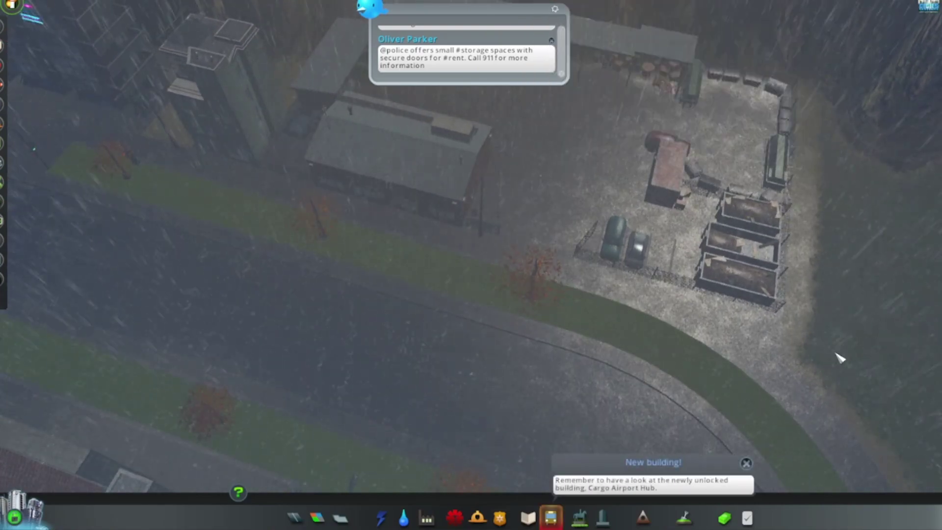
scroll(592, 317, "down", 5)
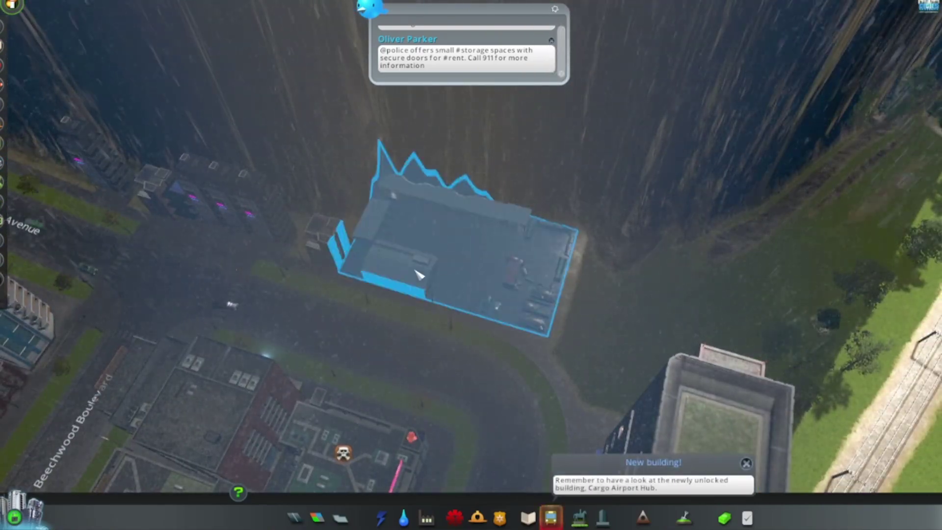
scroll(418, 273, "down", 5)
left_click_drag(471, 265, 471, 147)
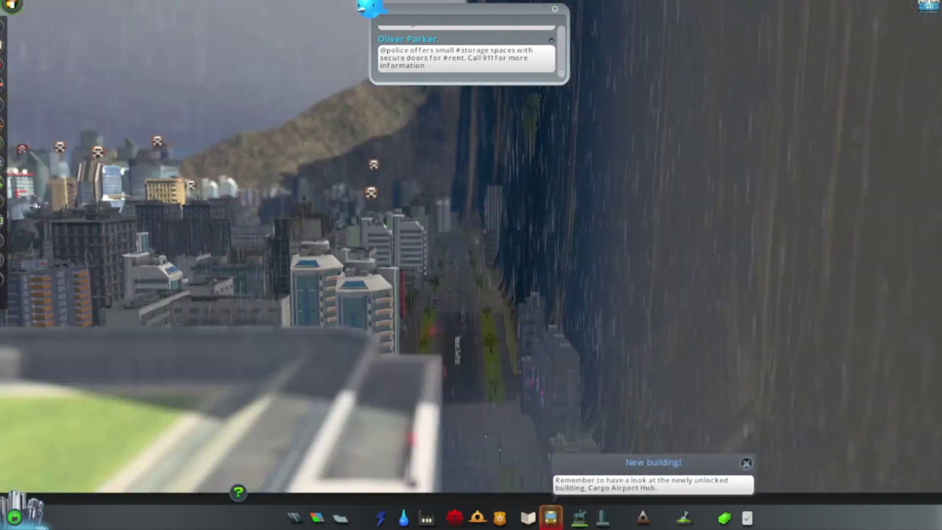
left_click_drag(471, 265, 368, 221)
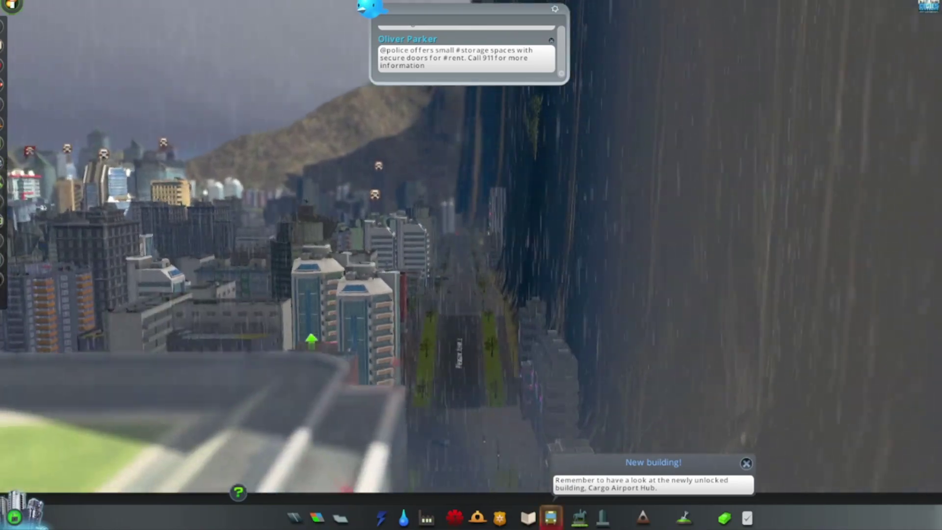
left_click_drag(486, 195, 473, 277)
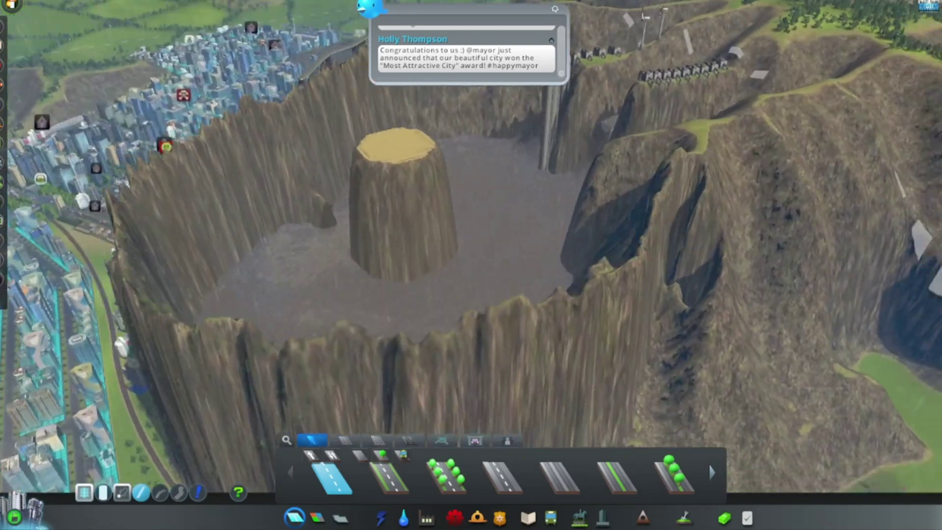
scroll(471, 285, "down", 3)
Level the pit's pillar top with the terrain tools and bring up the Unique Buildings catalogue
key("q")
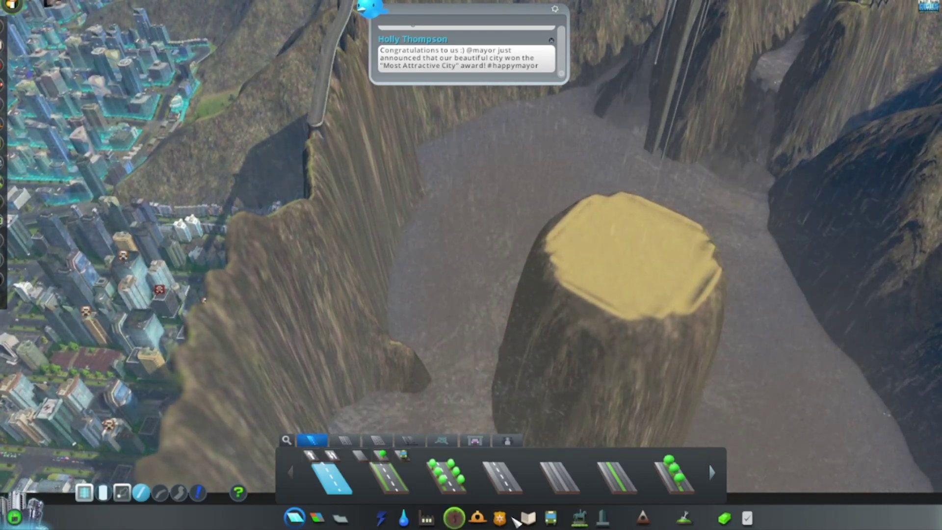
left_click(684, 518)
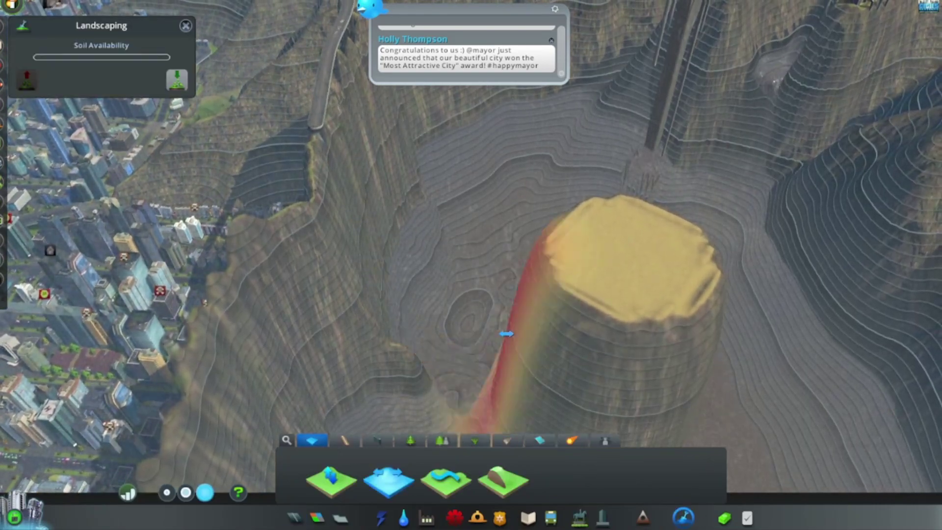
key("d")
key("d")
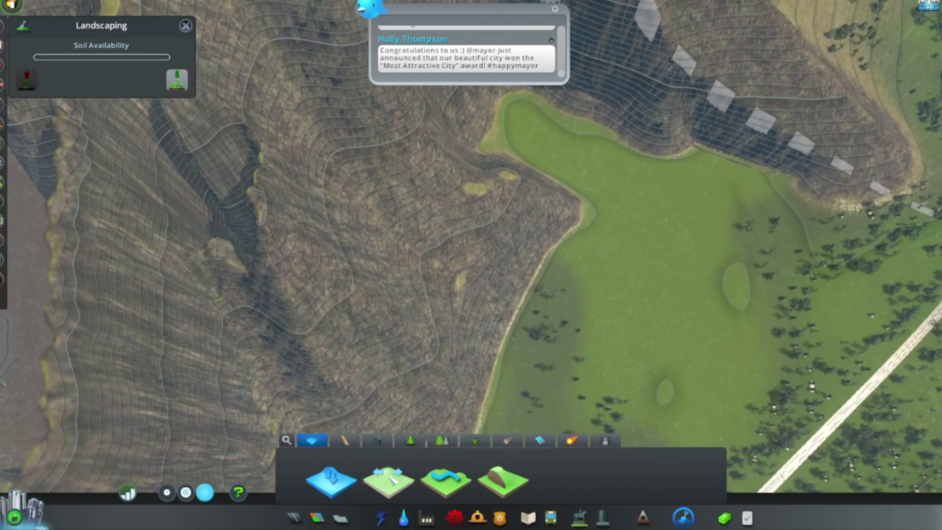
left_click(390, 483)
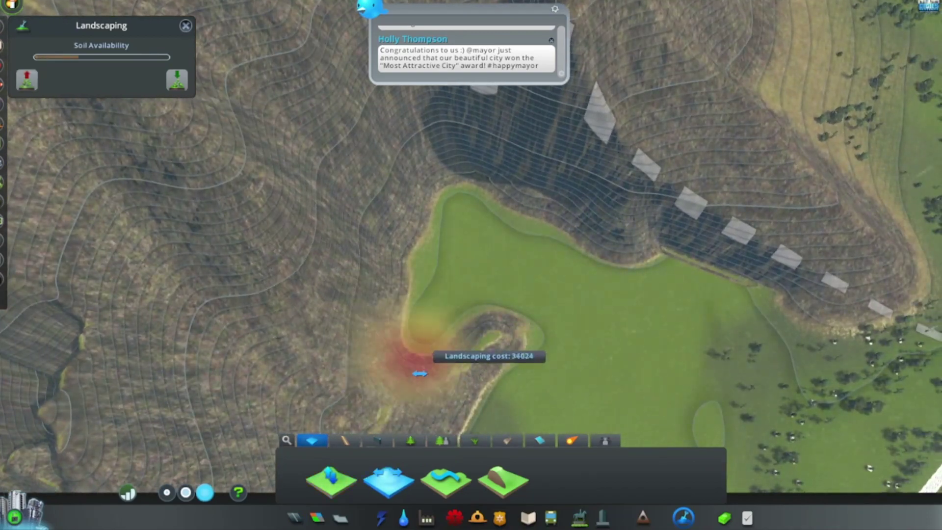
key("a")
key("a")
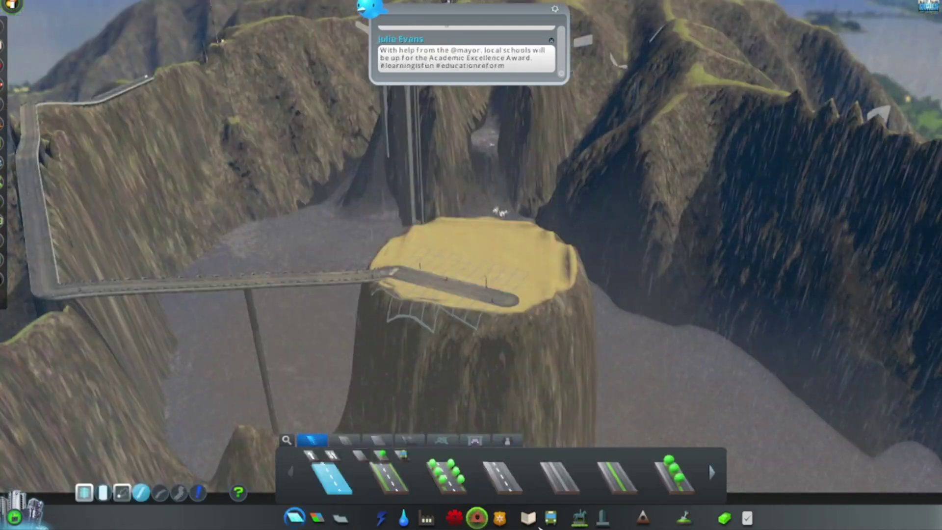
left_click(602, 518)
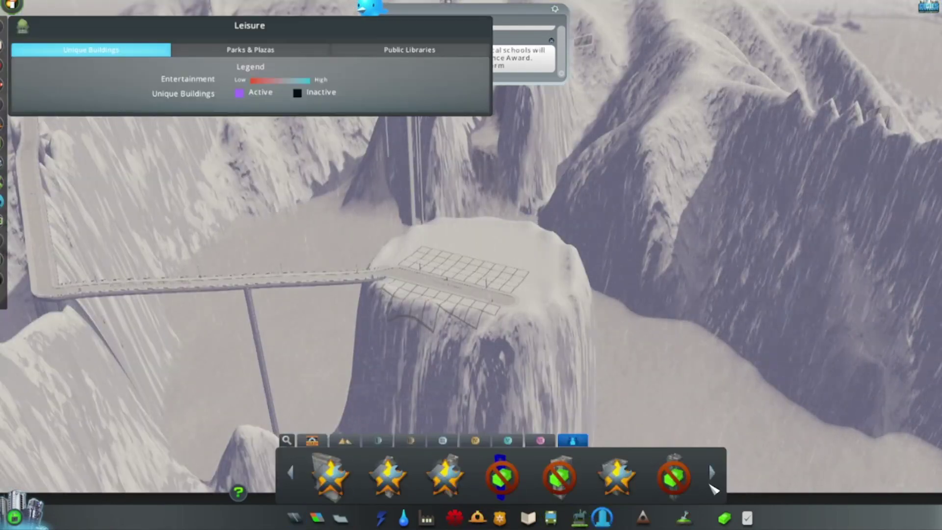
mouse_move(504, 477)
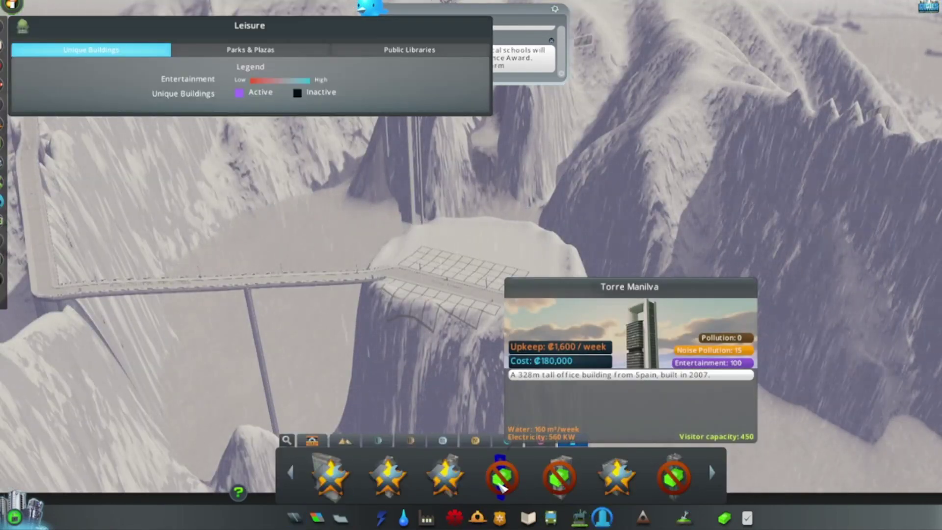
Review the available Economy loans and place Torre Manilva on the pillar
left_click(724, 519)
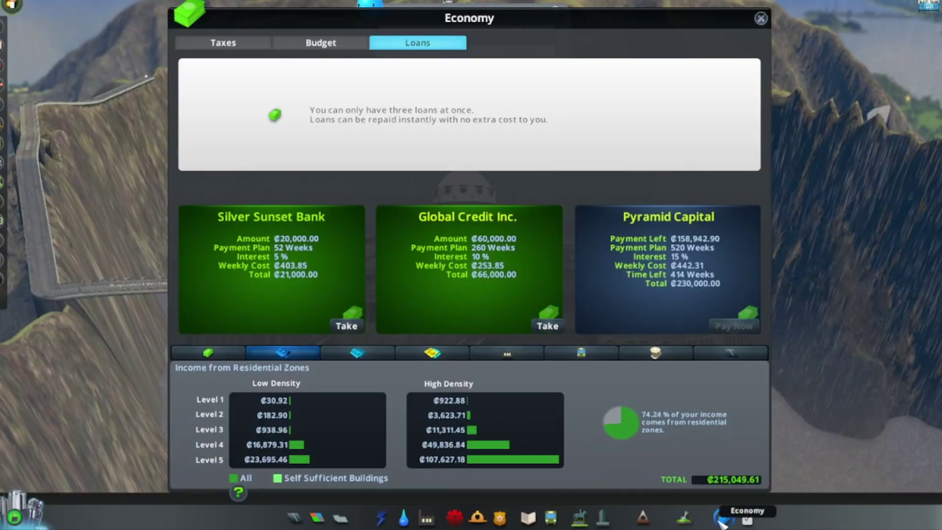
left_click(724, 519)
mouse_move(501, 391)
left_mouse_down()
mouse_move(420, 485)
mouse_move(365, 470)
left_mouse_up()
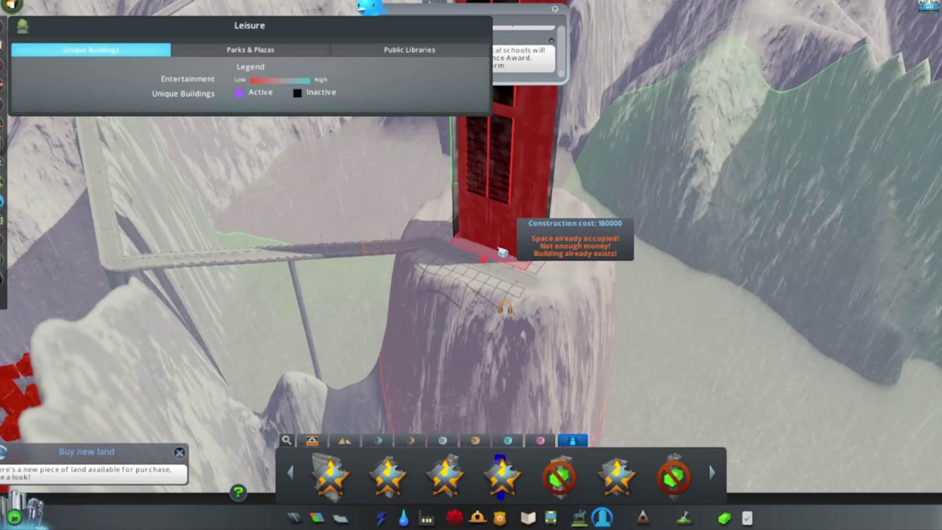
key("Escape")
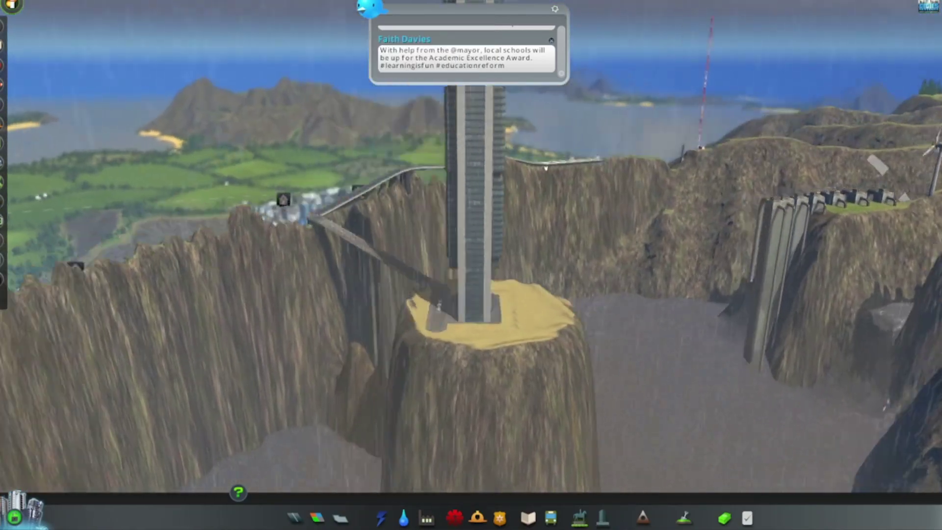
Orbit around the cliffs and pan across the pit to view the new tower
right_click(473, 274)
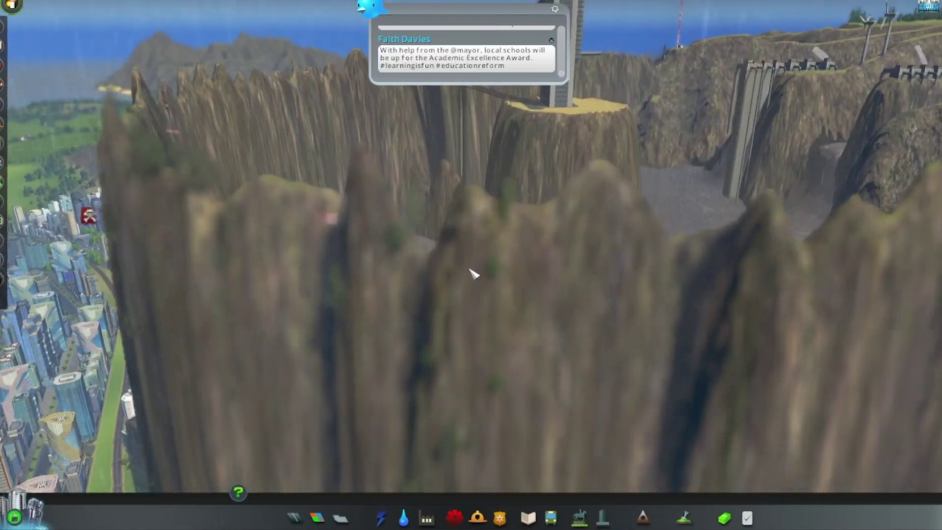
scroll(474, 274, "down", 5)
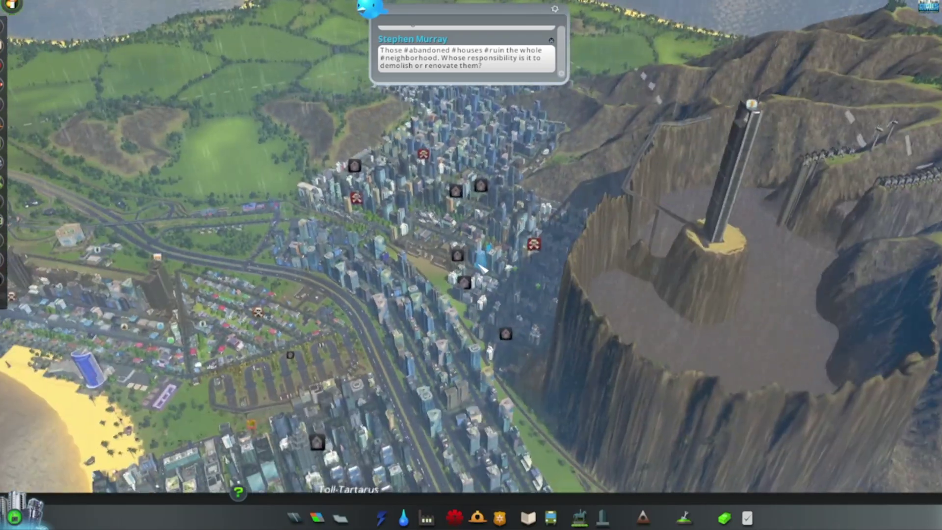
key("a")
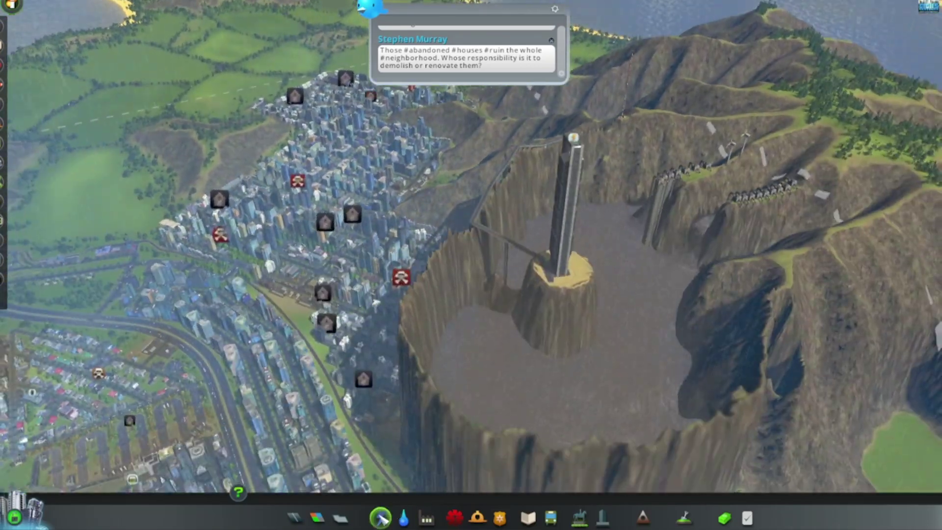
left_click(380, 518)
scroll(472, 265, "up", 5)
Place a wind turbine on the pit floor, then try the water pumping station and pipe tools
left_click(387, 475)
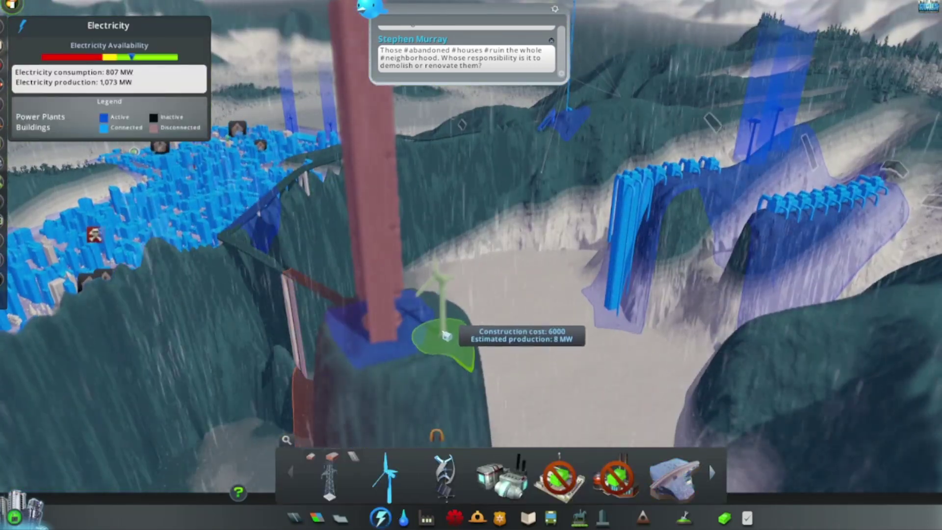
left_click(447, 335)
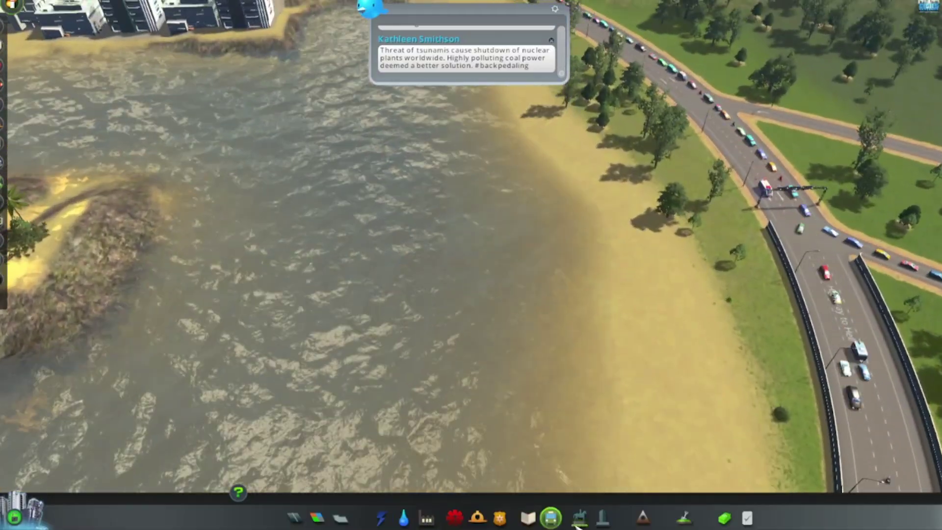
left_click(403, 518)
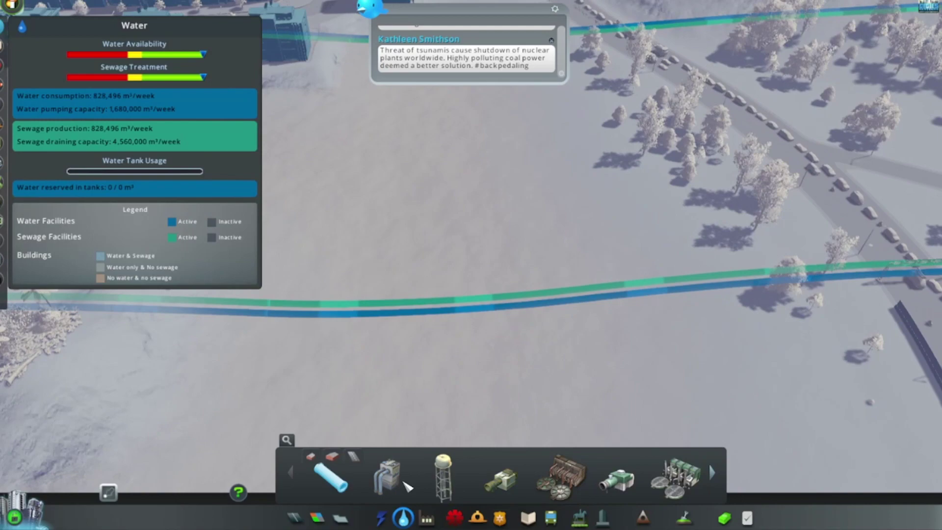
left_click(498, 482)
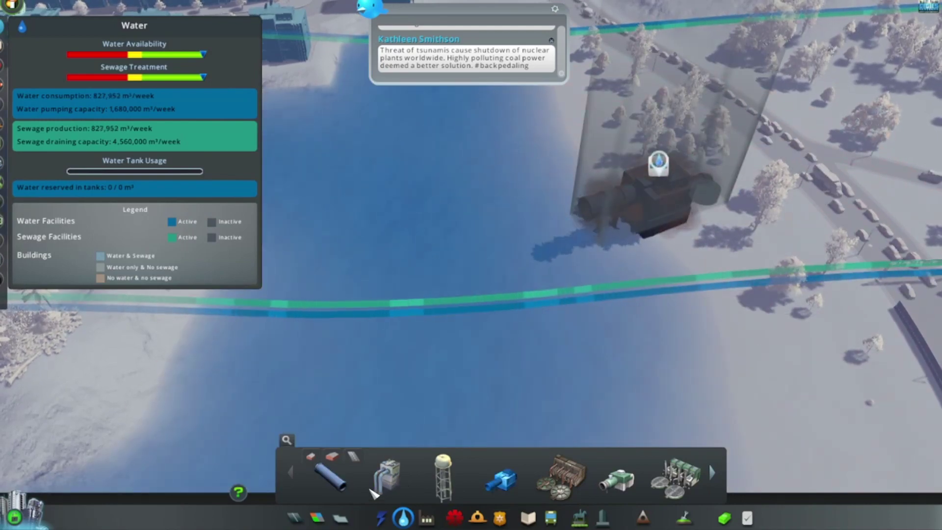
left_click(331, 477)
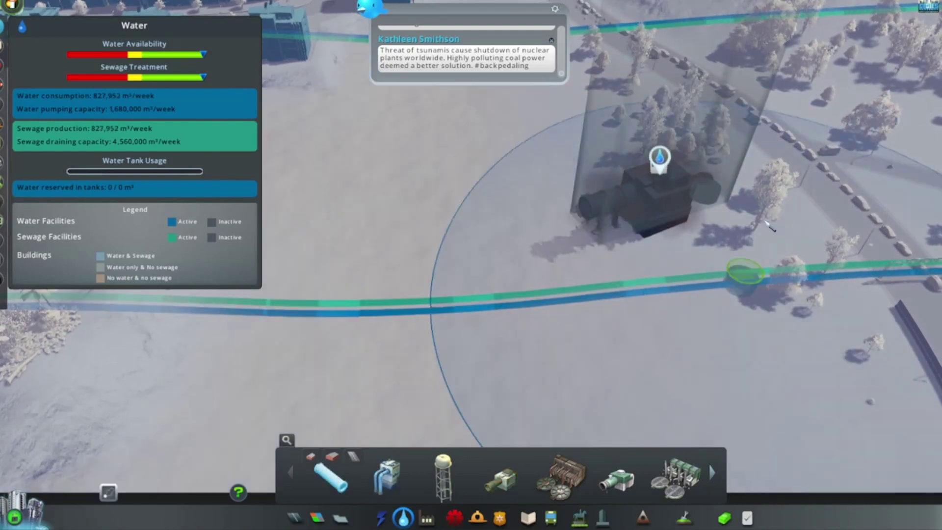
left_click(426, 518)
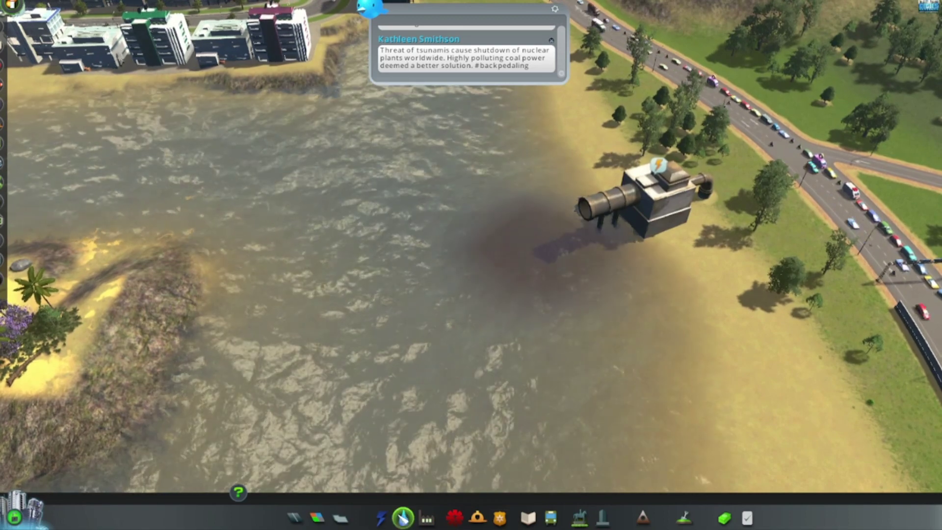
Reopen Water & Sewage, switch to Electricity buildings around the power plant, then close the menu
left_click(403, 517)
left_click(614, 475)
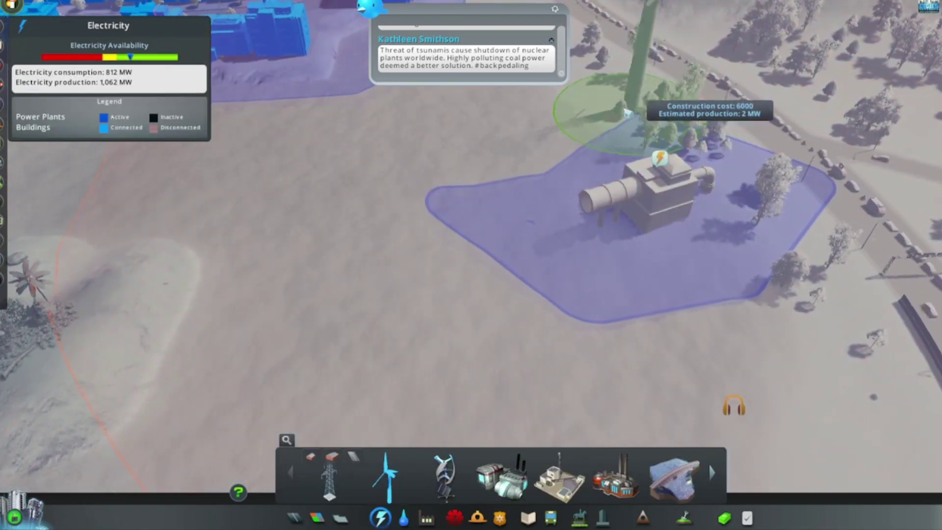
key("d")
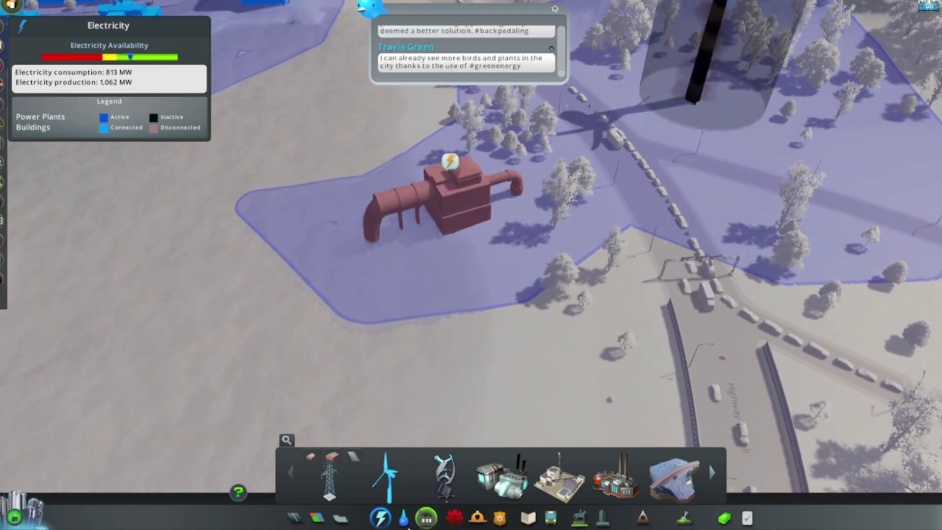
left_click(426, 517)
scroll(476, 359, "down", 3)
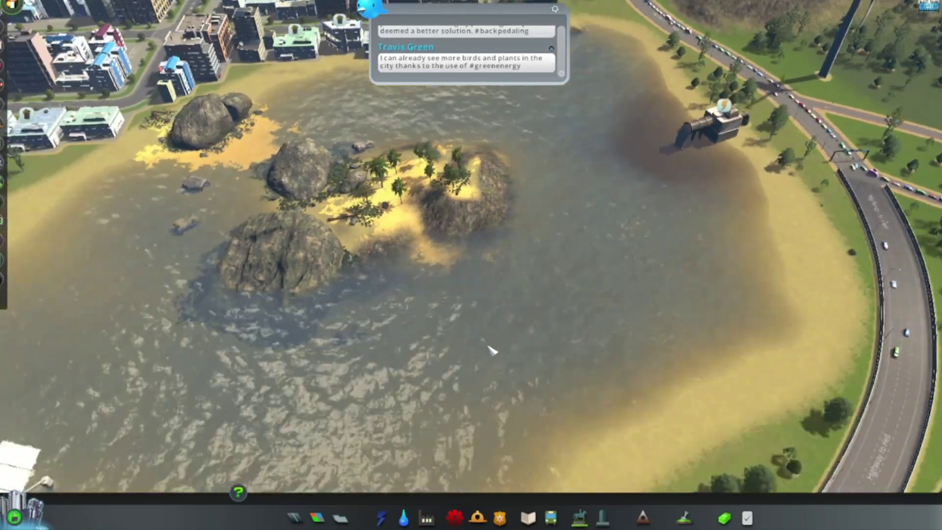
scroll(476, 359, "down", 2)
scroll(476, 359, "down", 1)
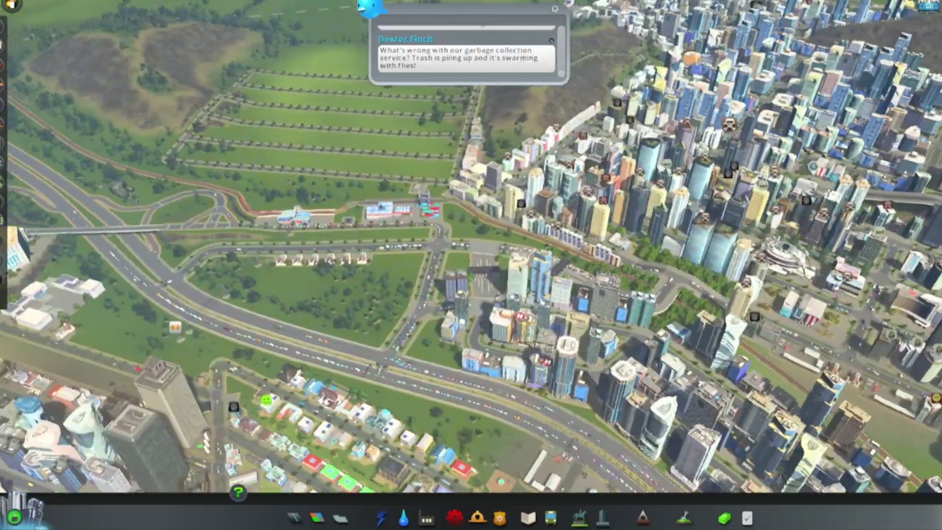
scroll(473, 274, "down", 1)
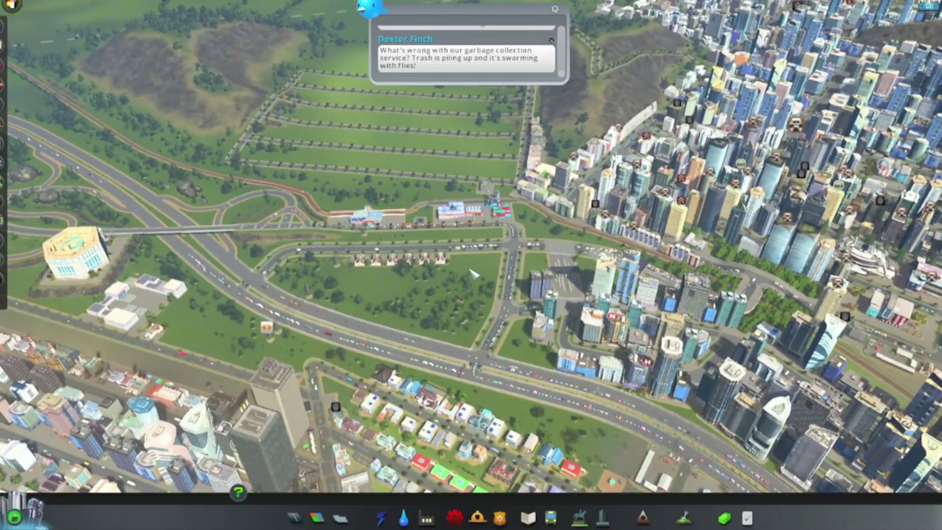
scroll(474, 274, "up", 2)
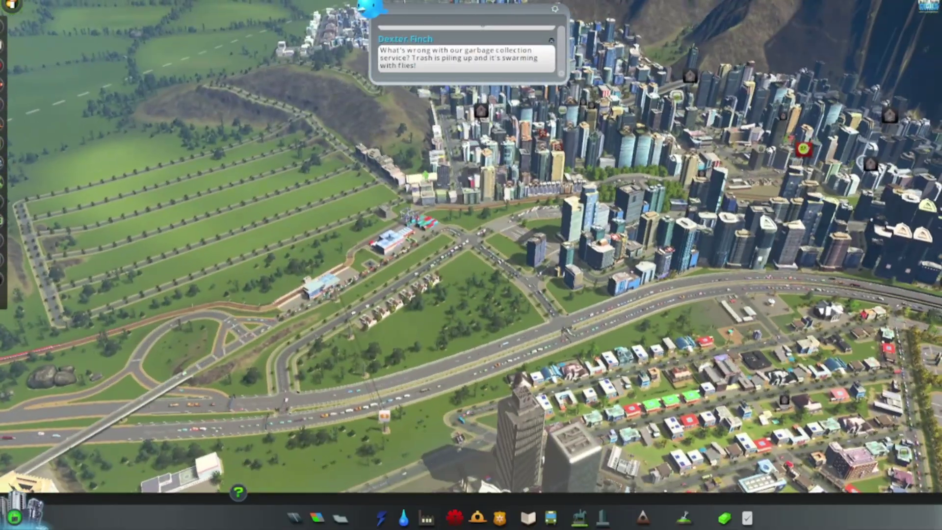
scroll(473, 274, "up", 2)
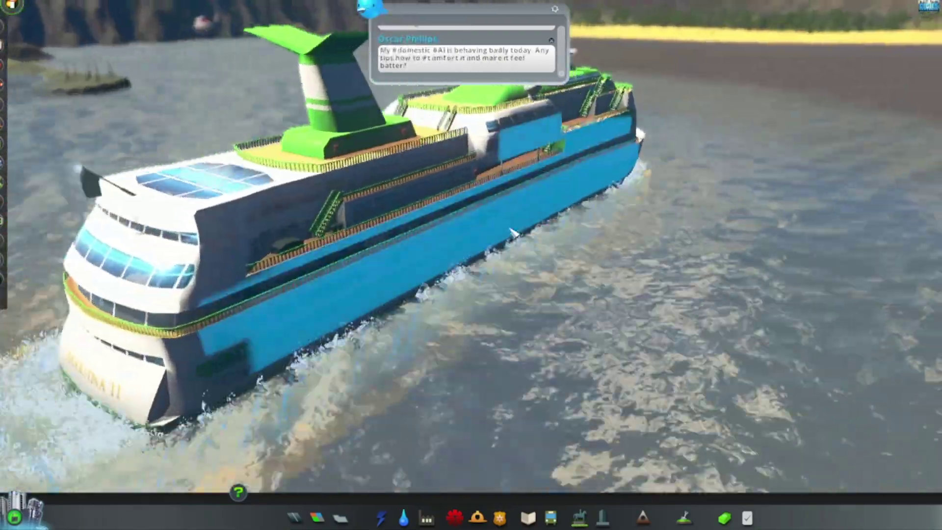
left_click(528, 208)
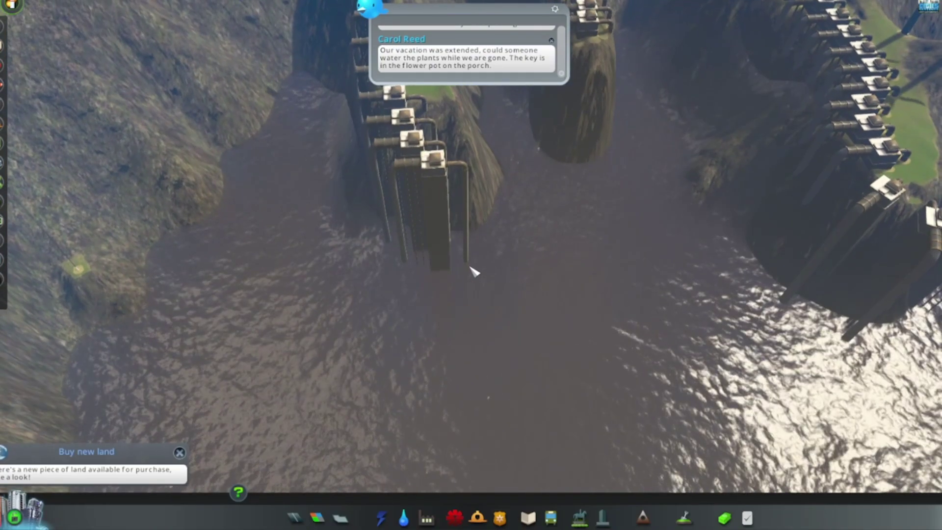
scroll(512, 279, "down", 5)
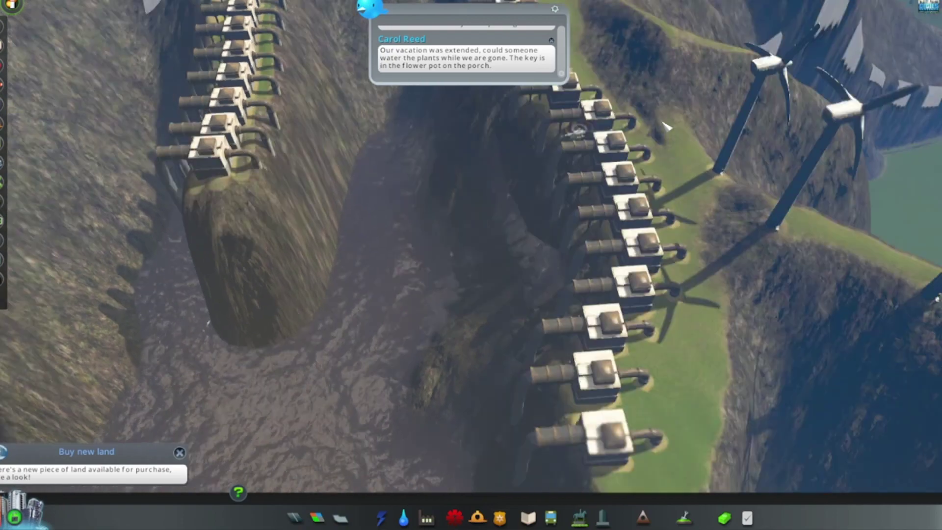
scroll(652, 119, "down", 5)
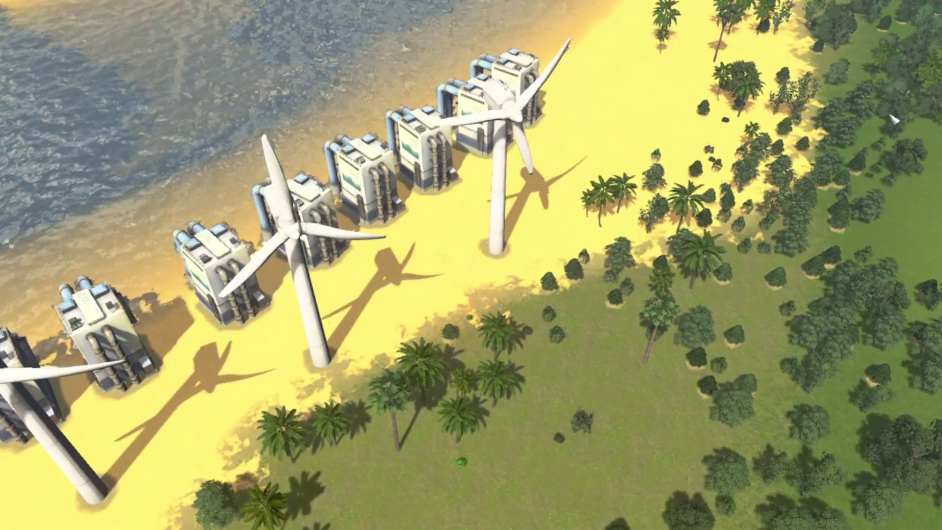
scroll(673, 334, "down", 5)
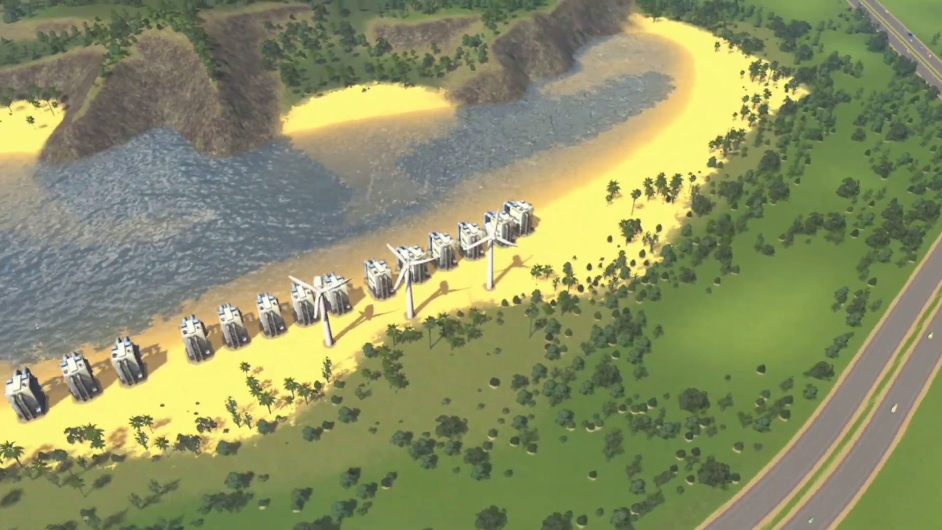
scroll(471, 266, "down", 3)
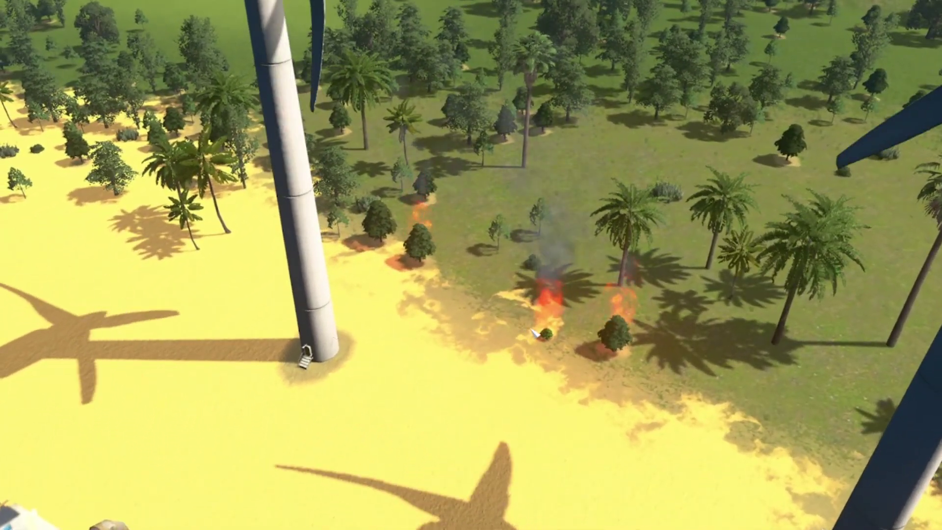
Restore the game interface and tilt to an oblique view over the bay
key("Escape")
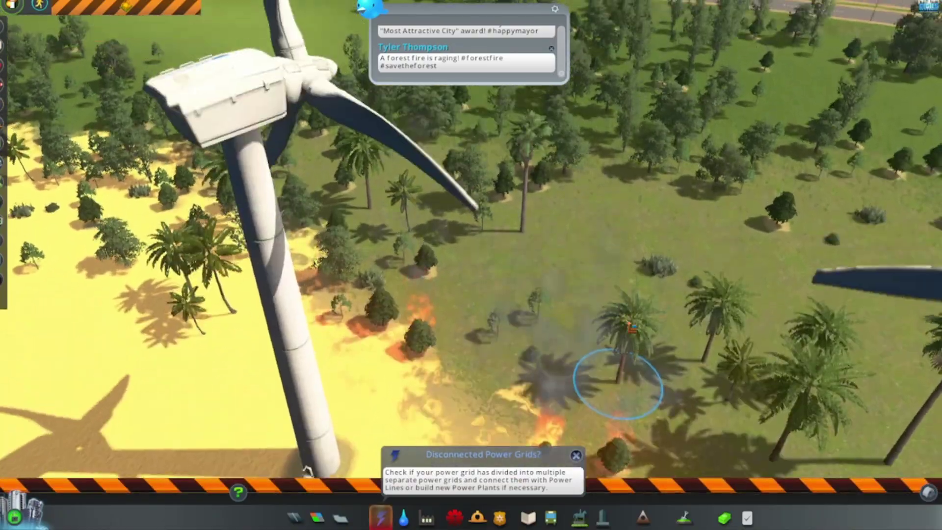
scroll(323, 315, "down", 8)
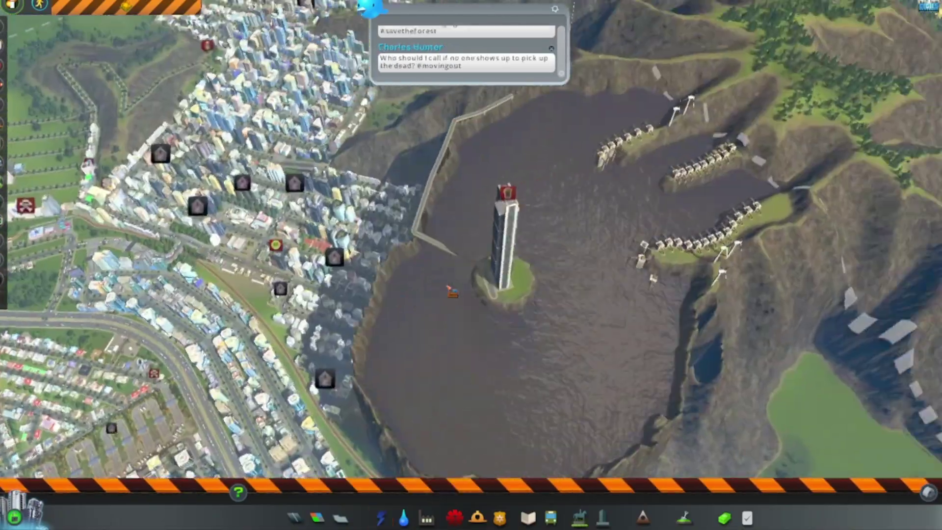
left_click_drag(452, 290, 596, 315)
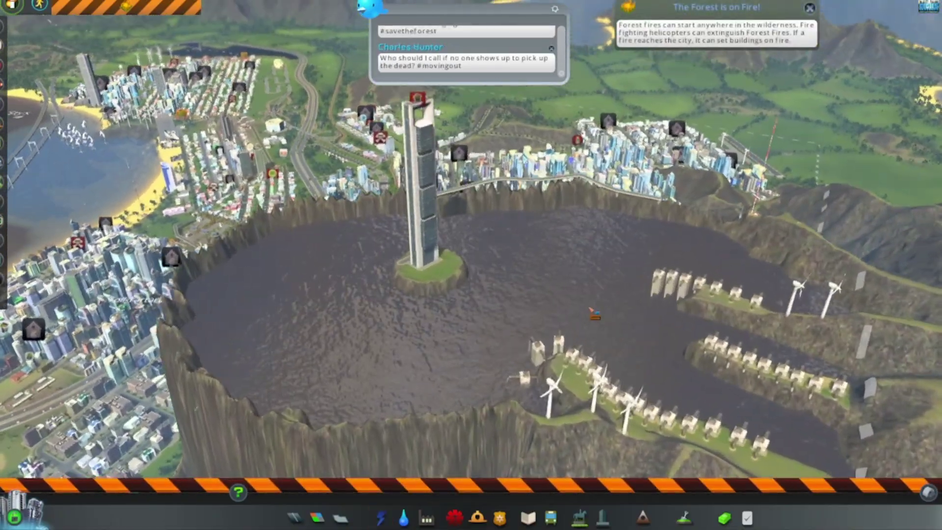
scroll(596, 315, "up", 4)
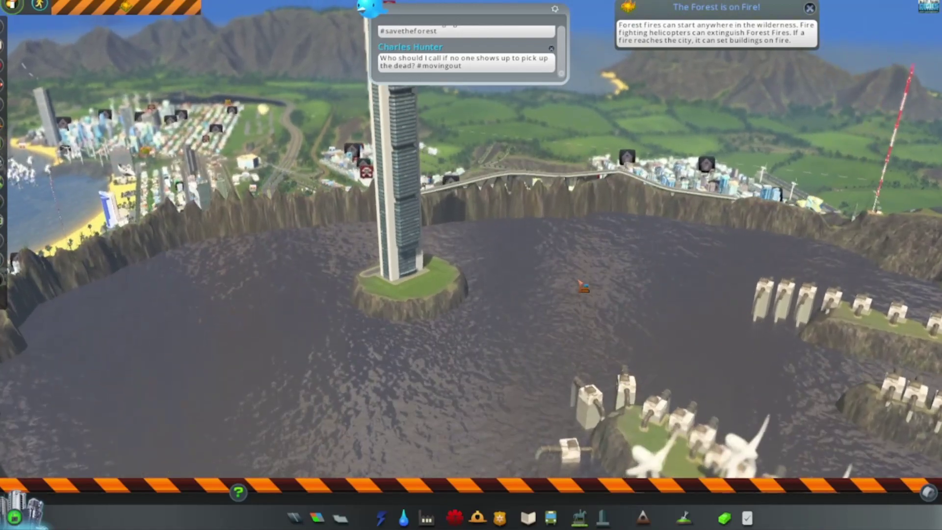
scroll(583, 286, "down", 4)
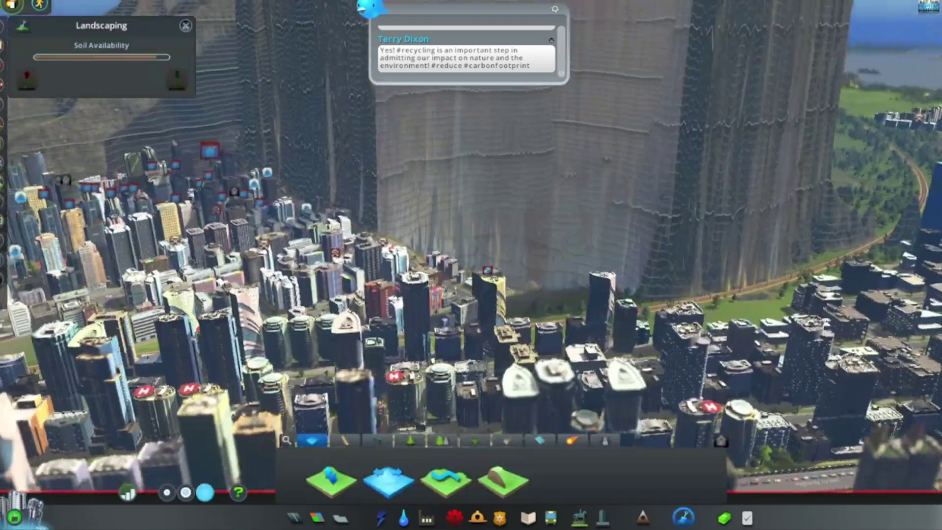
scroll(468, 269, "down", 3)
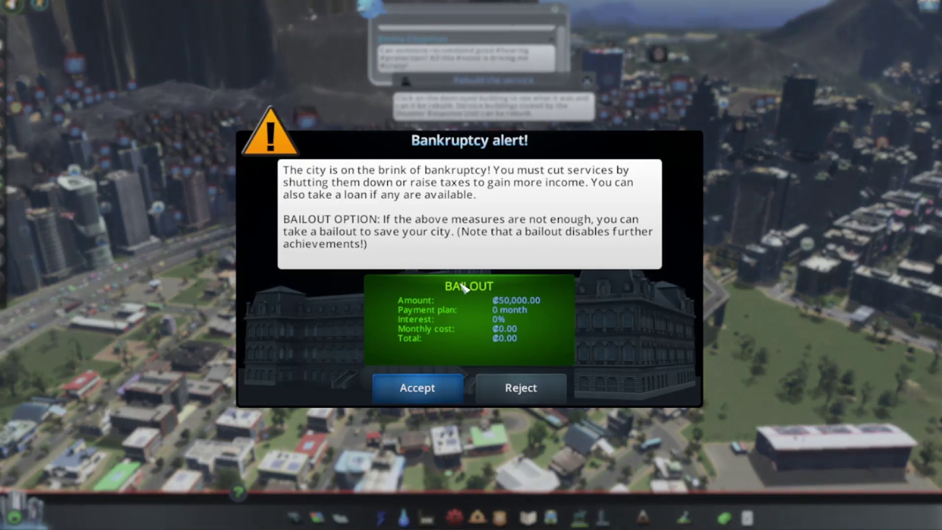
Accept the bankruptcy bailout and show the Pollution view across the flooded terrain
left_click(418, 388)
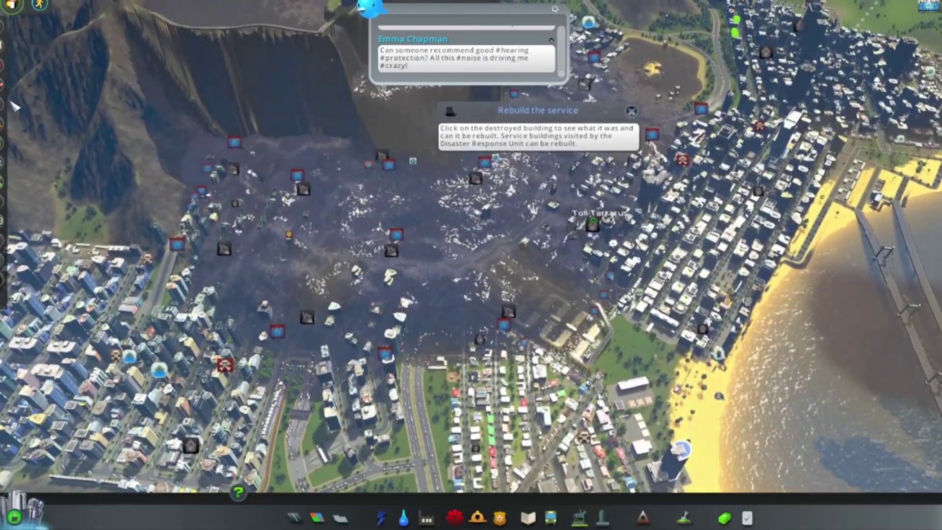
left_click(6, 102)
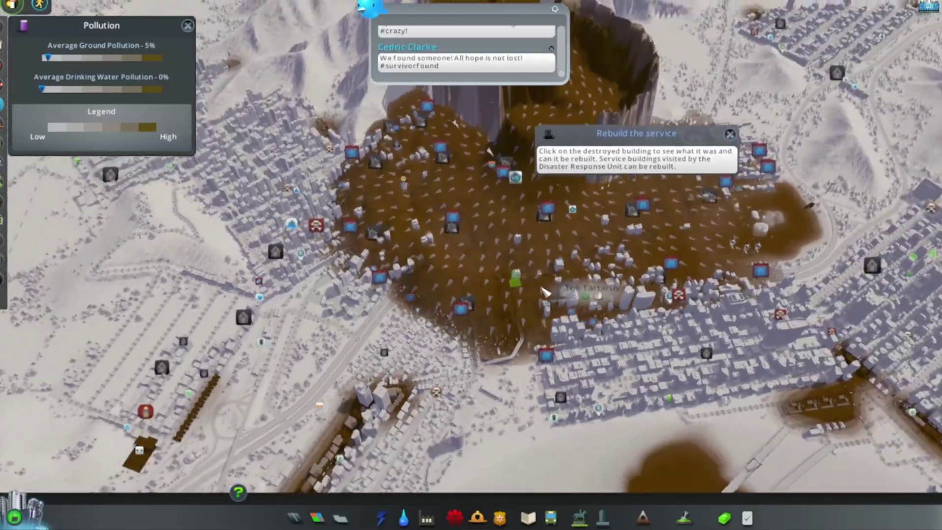
scroll(546, 293, "down", 3)
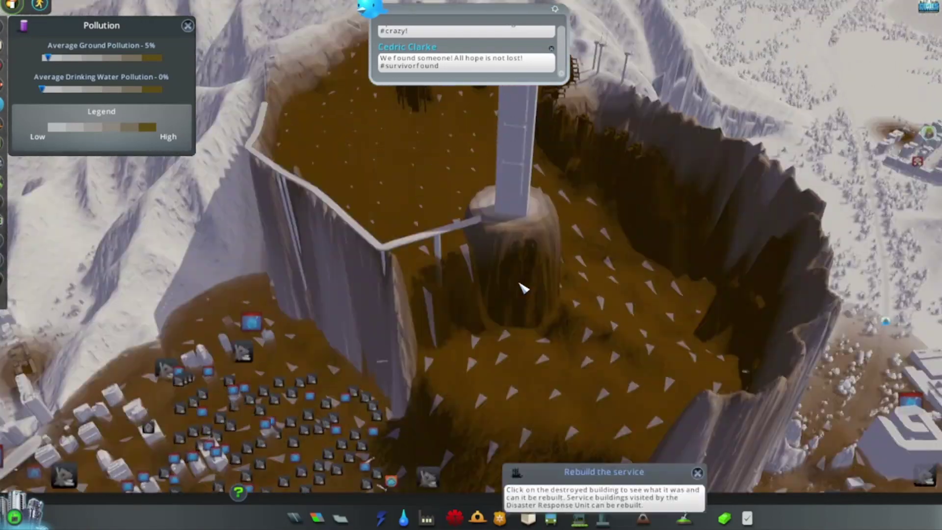
key("e")
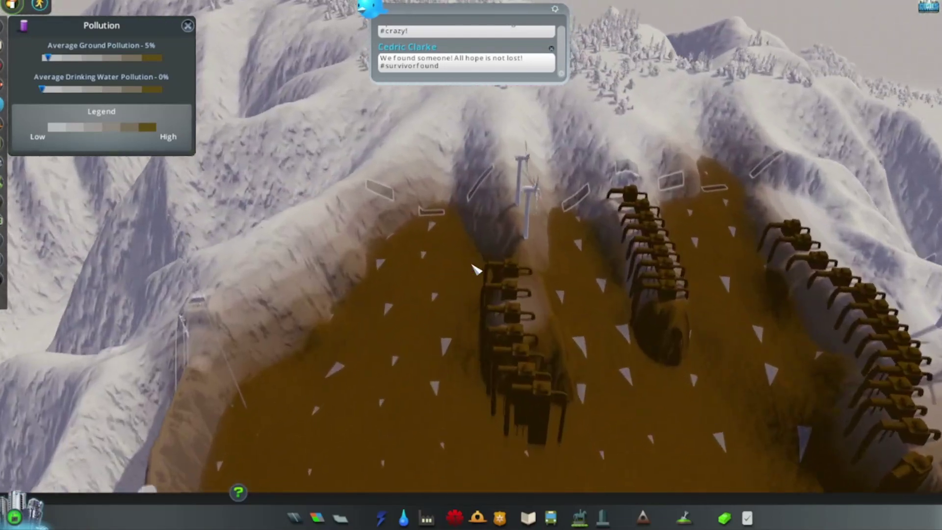
scroll(474, 270, "up", 2)
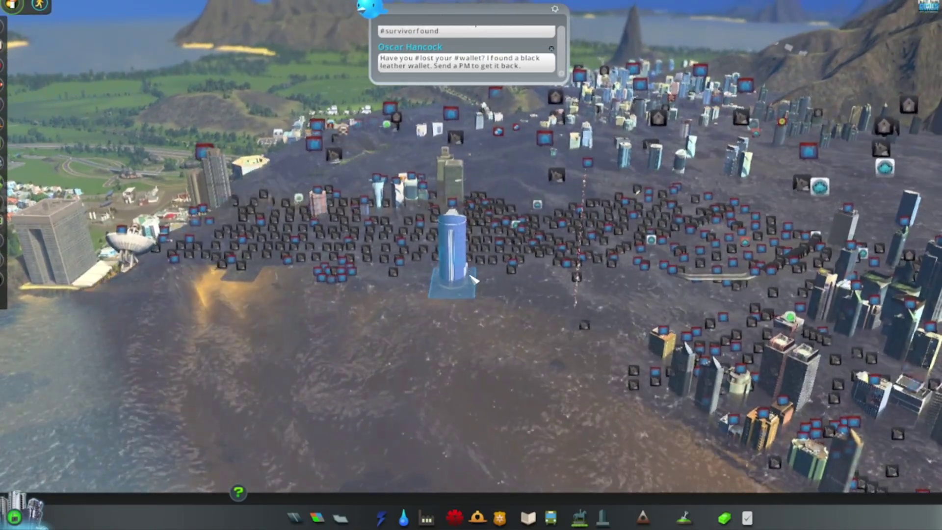
Fly low past the wind turbines and high-rises, then over the flooded neighbourhoods to downtown
key("f")
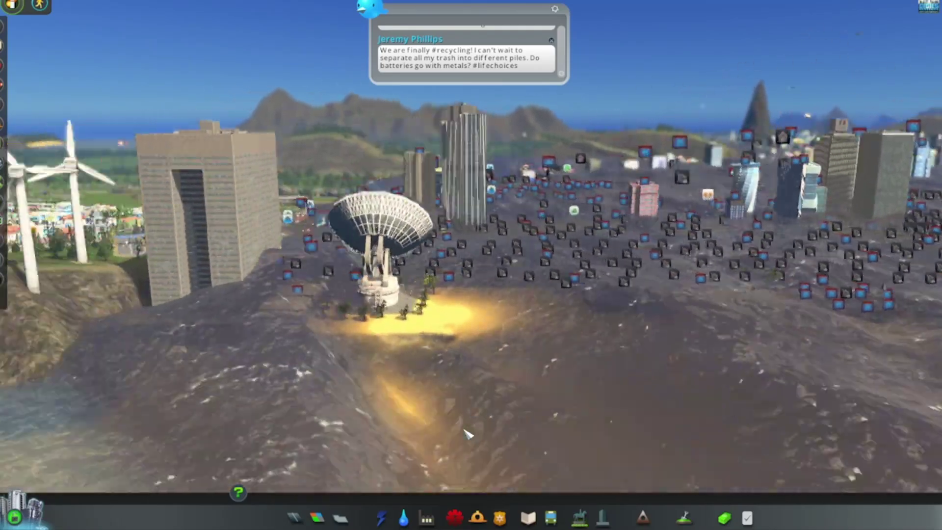
key("a")
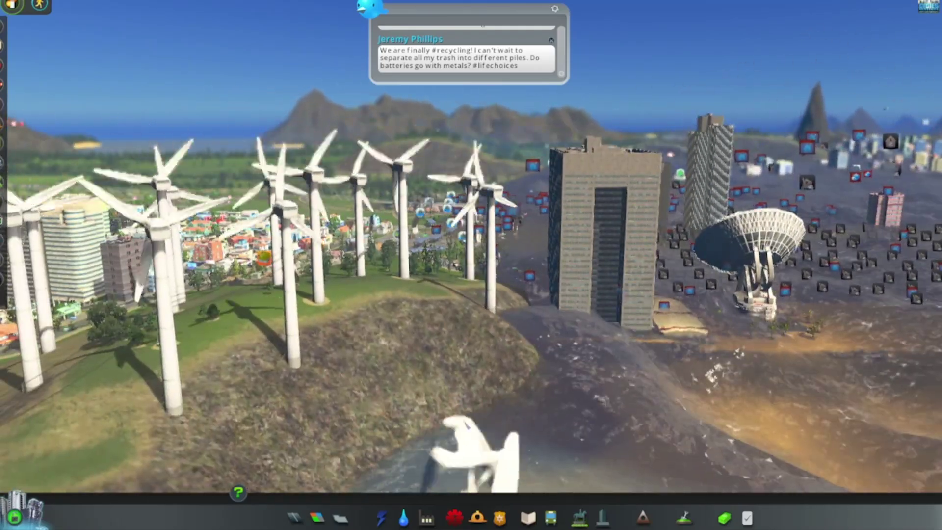
key("q")
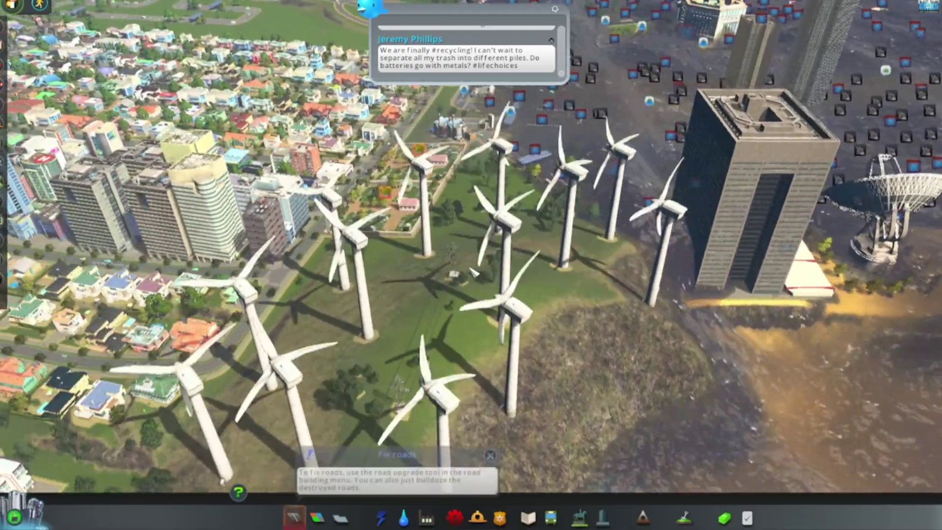
key("a")
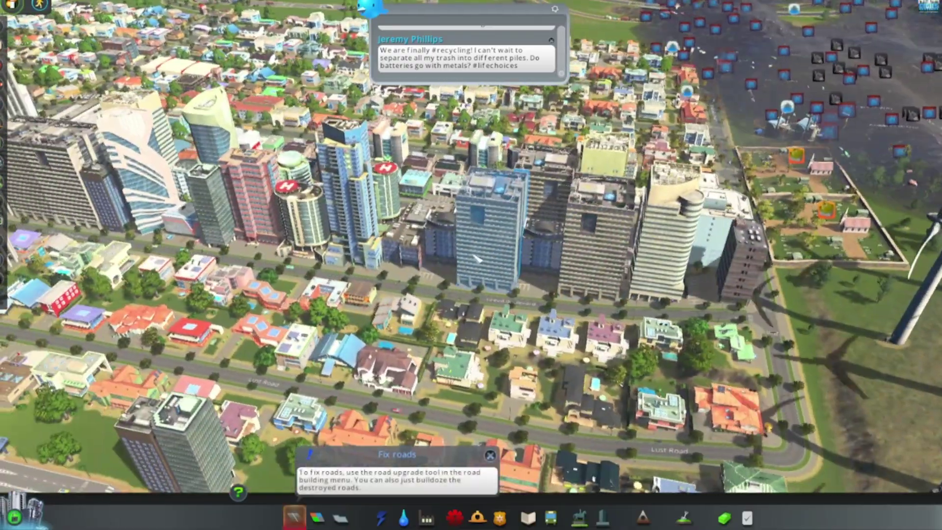
key("w")
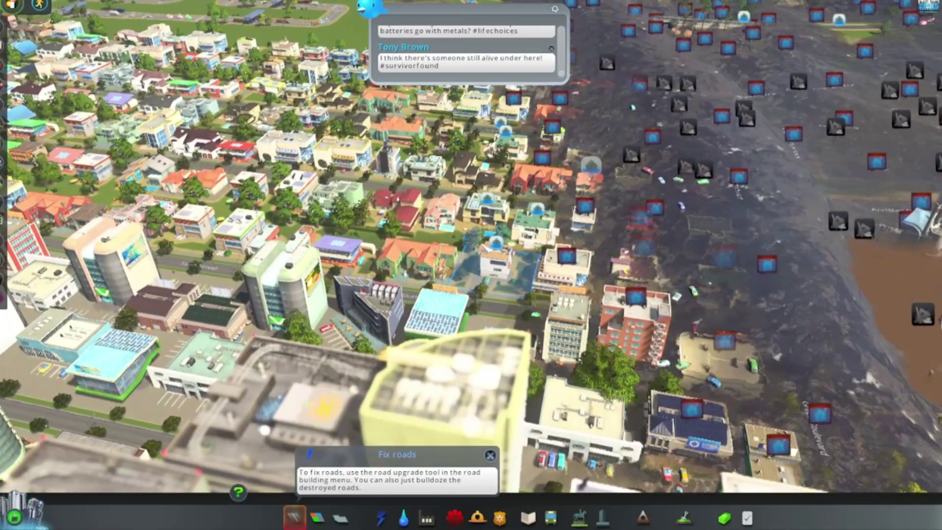
key("w")
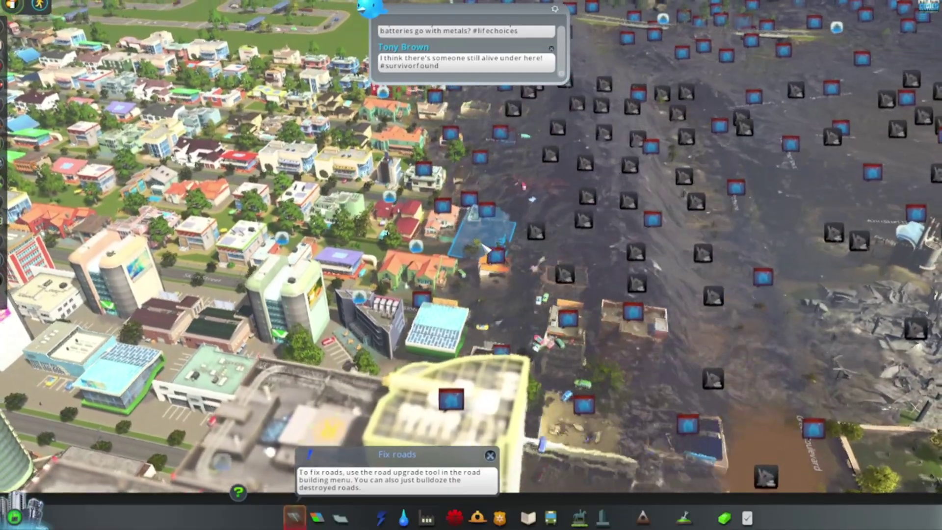
key("w")
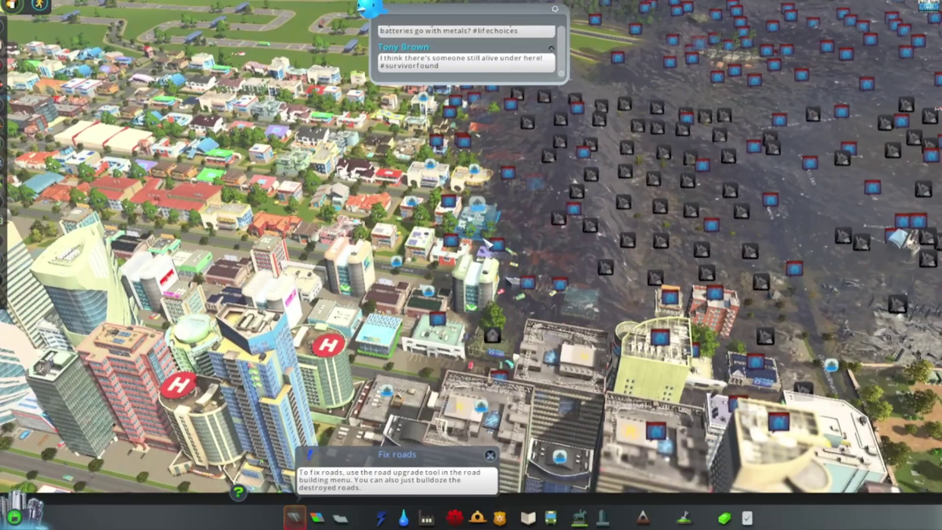
key("w")
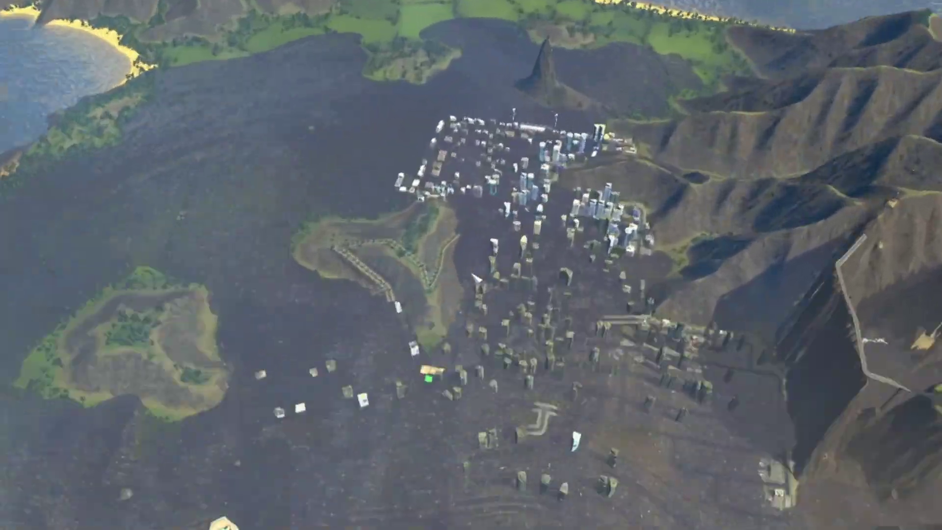
scroll(475, 278, "up", 3)
scroll(475, 277, "up", 3)
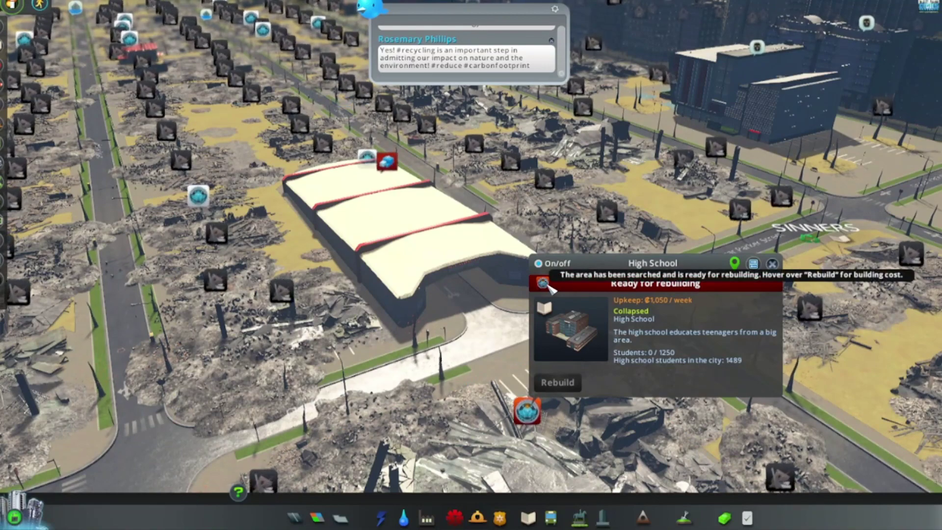
Rebuild the collapsed High School, tour the desert ruins, and inspect the evacuated Posh Mall
left_click(558, 383)
scroll(472, 295, "down", 10)
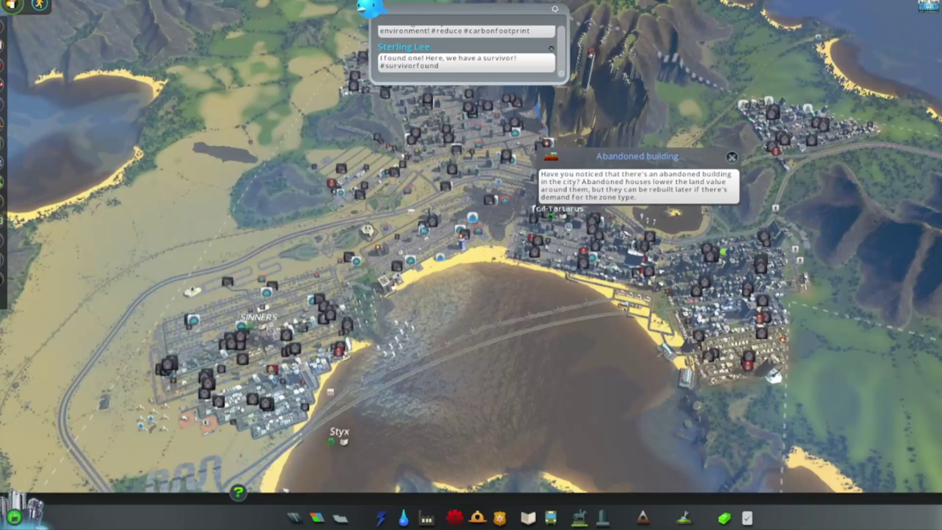
scroll(471, 295, "up", 10)
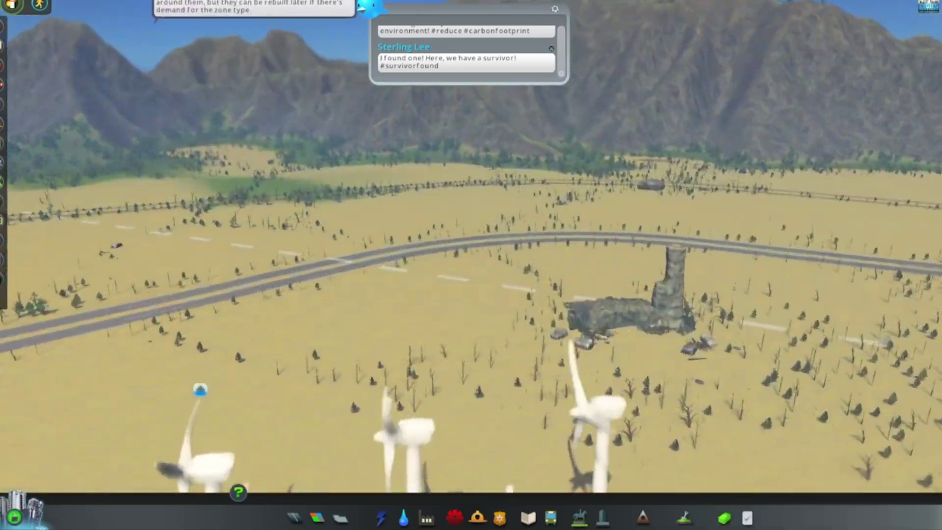
scroll(471, 295, "up", 8)
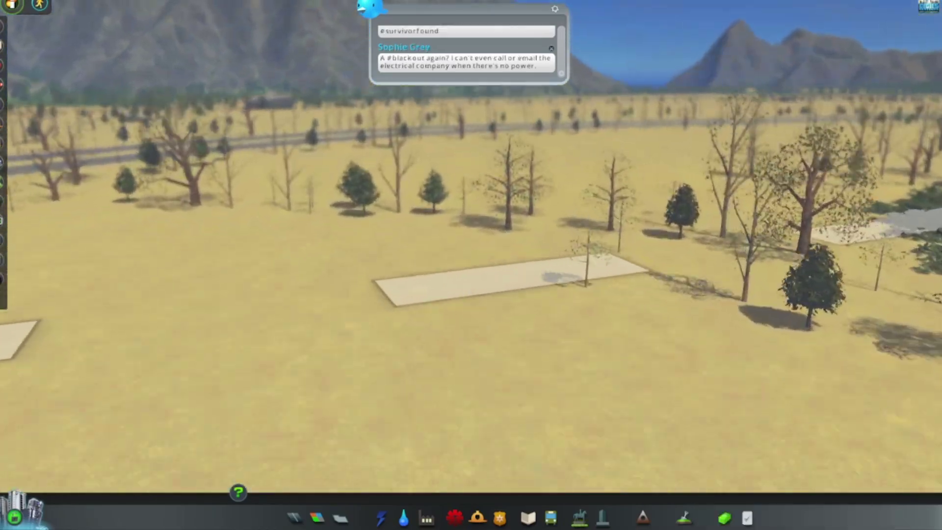
left_click_drag(471, 295, 473, 273)
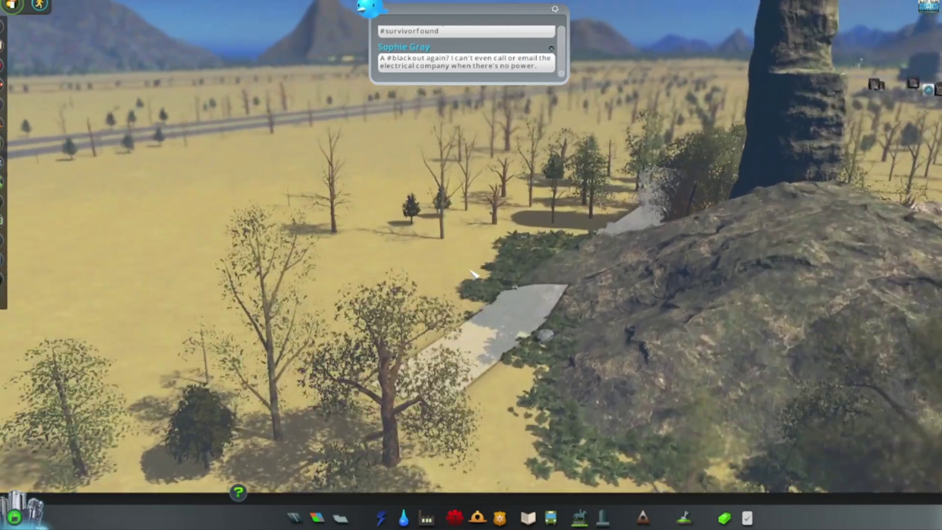
key("a")
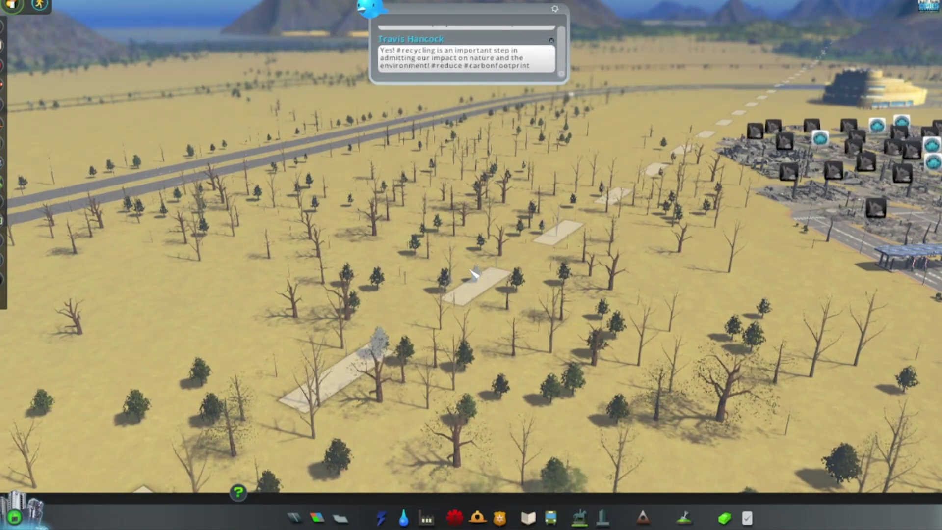
key("d")
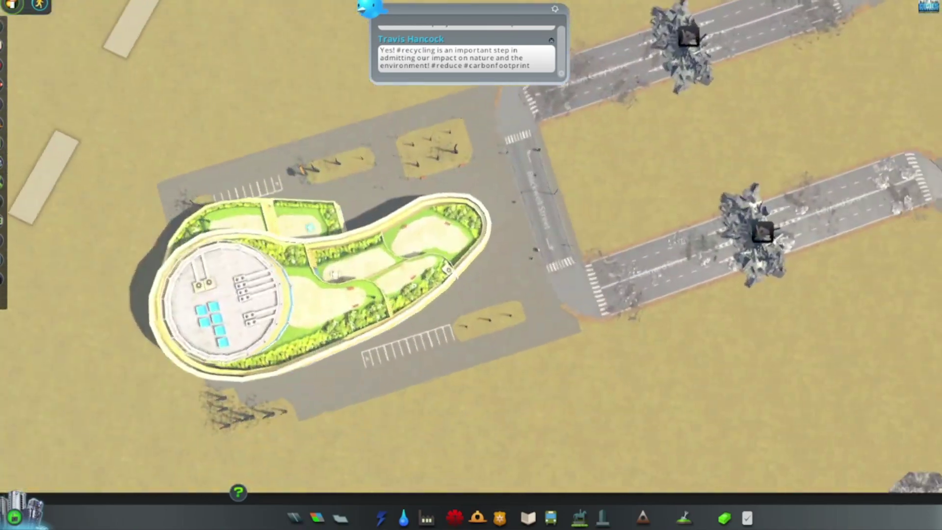
left_click(332, 273)
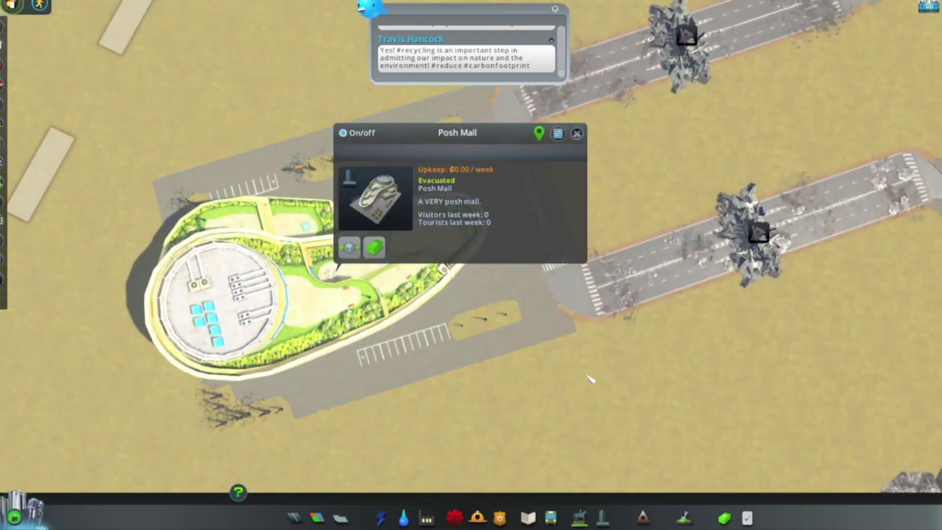
key("Escape")
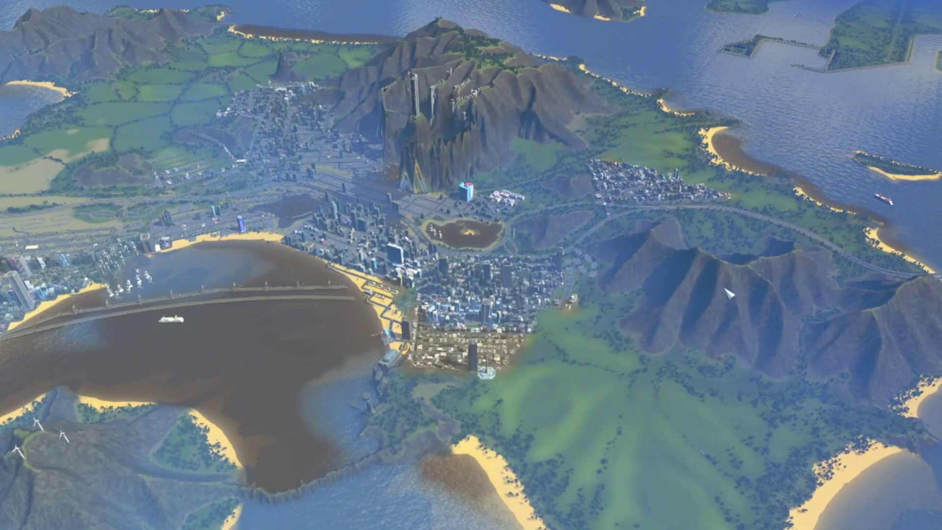
scroll(728, 293, "up", 8)
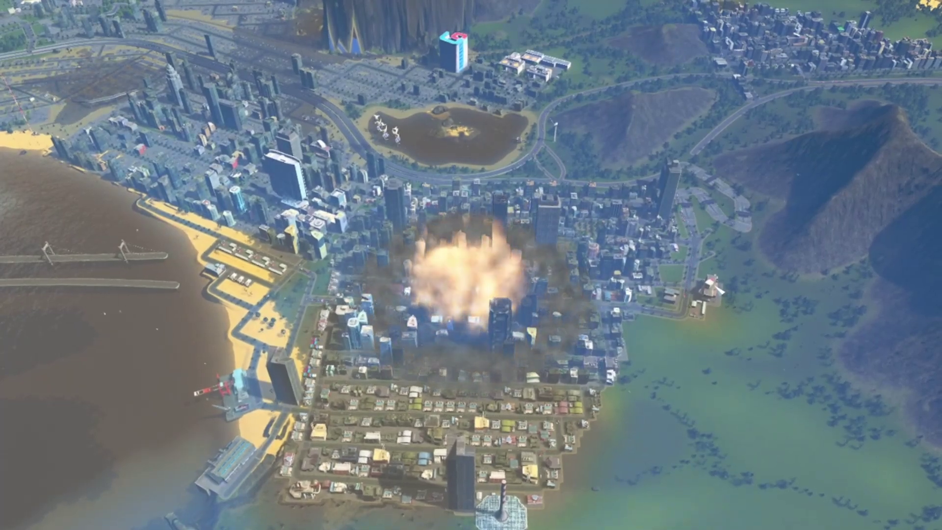
scroll(475, 277, "up", 8)
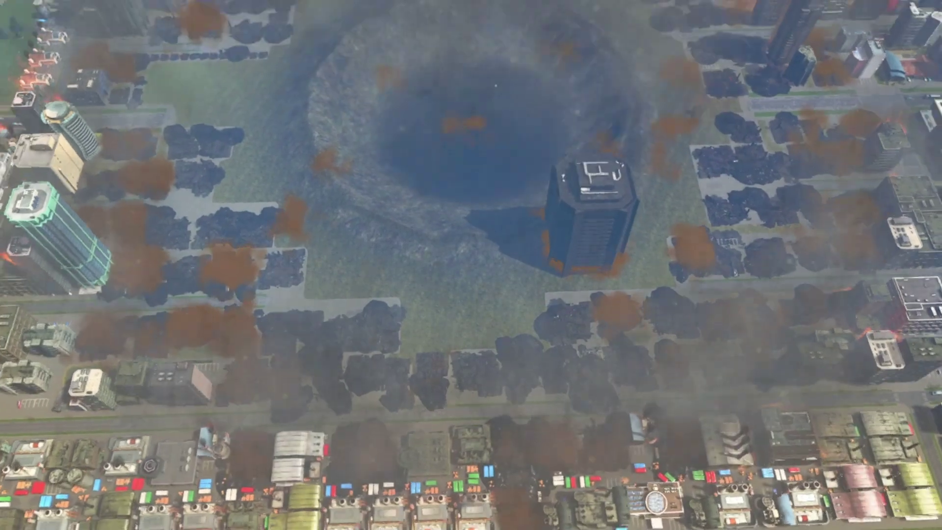
Tilt the camera across the meteor crater and move past it toward the city
left_click_drag(475, 276, 475, 368)
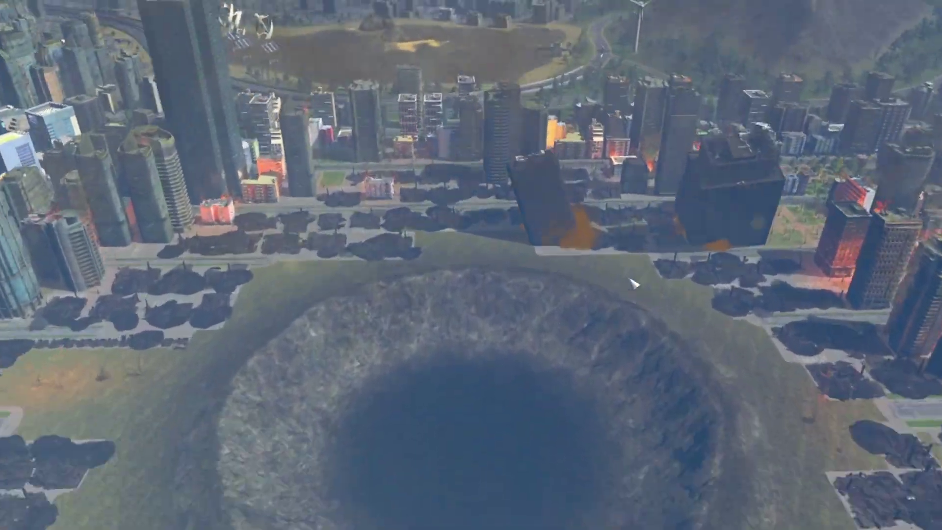
key("w")
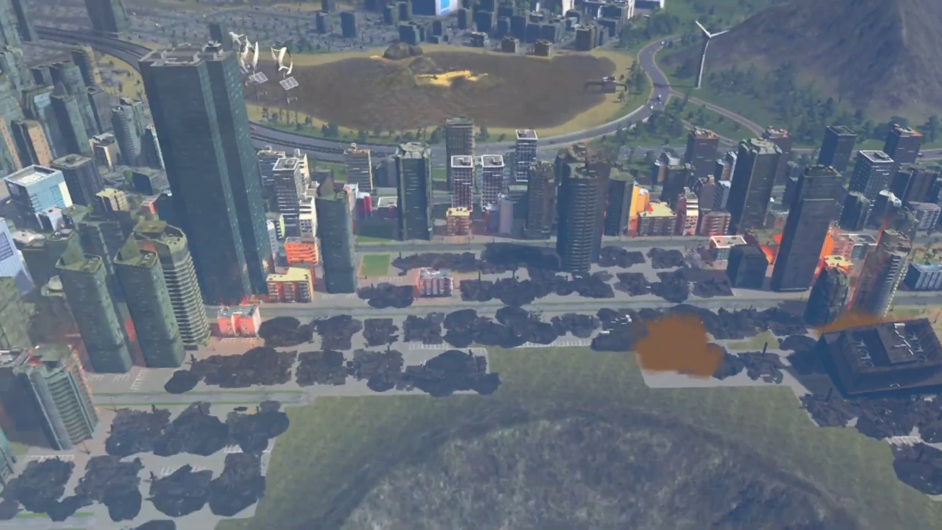
scroll(471, 265, "down", 8)
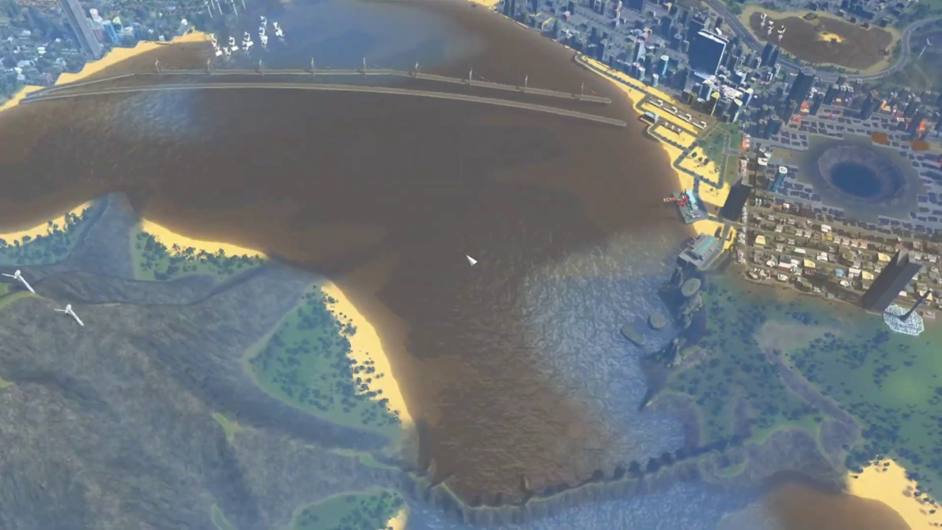